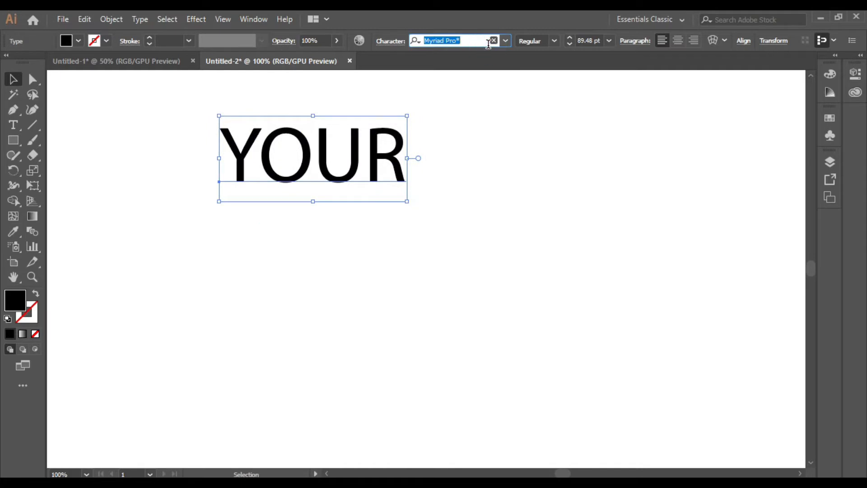
Set YOUR in the Geo font and scale it up to about 124 pt.
type("Geo")
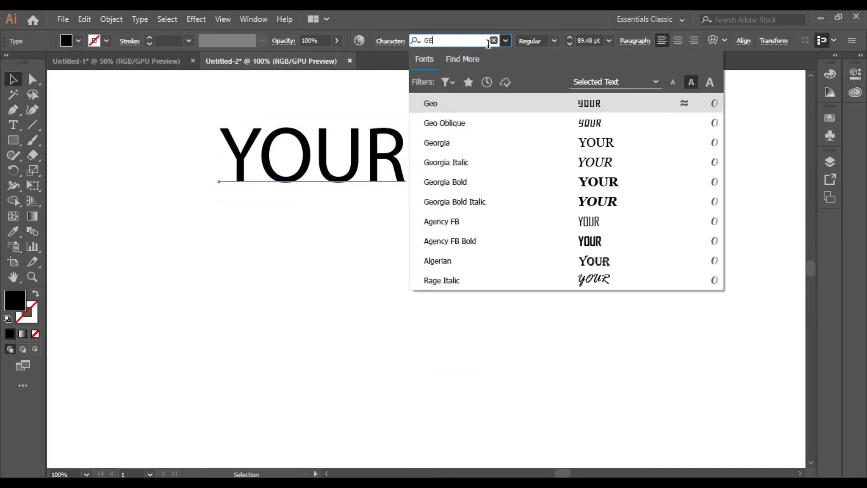
left_click(511, 99)
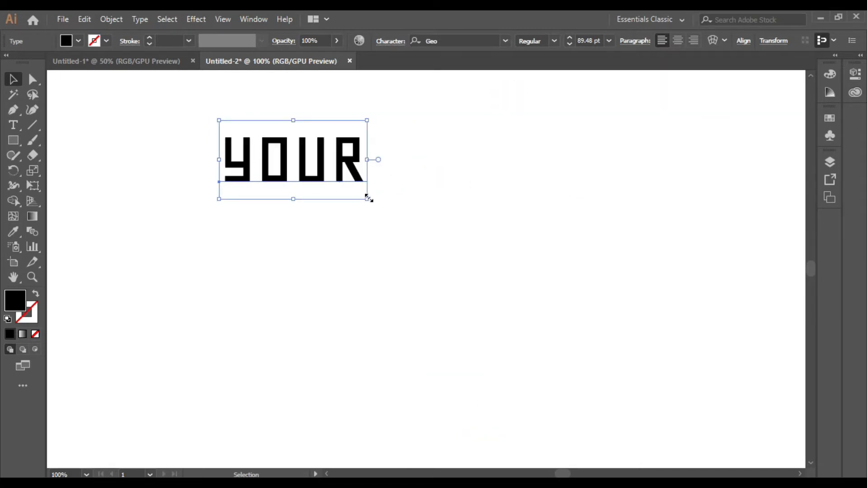
left_click_drag(368, 197, 409, 292)
Replace the copied YOUR text with GLORY.
key("t")
left_click(380, 264)
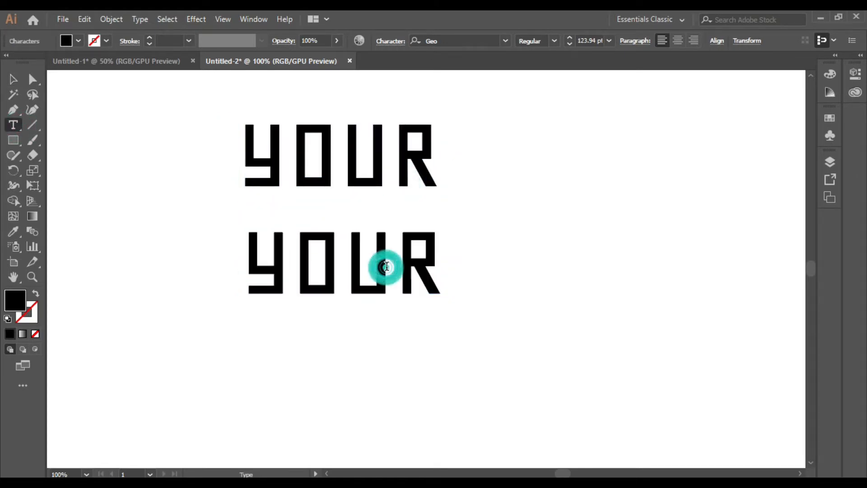
key("Right")
key("BackSpace")
key("BackSpace")
key("BackSpace")
key("BackSpace")
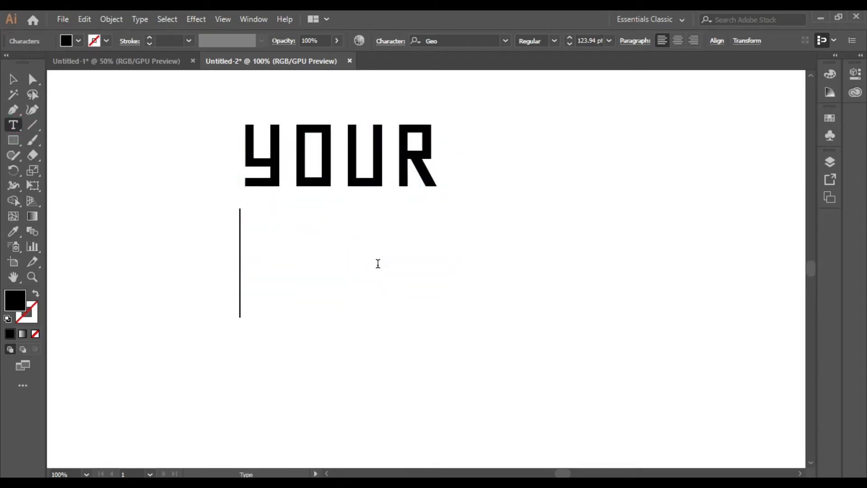
type("GLORY")
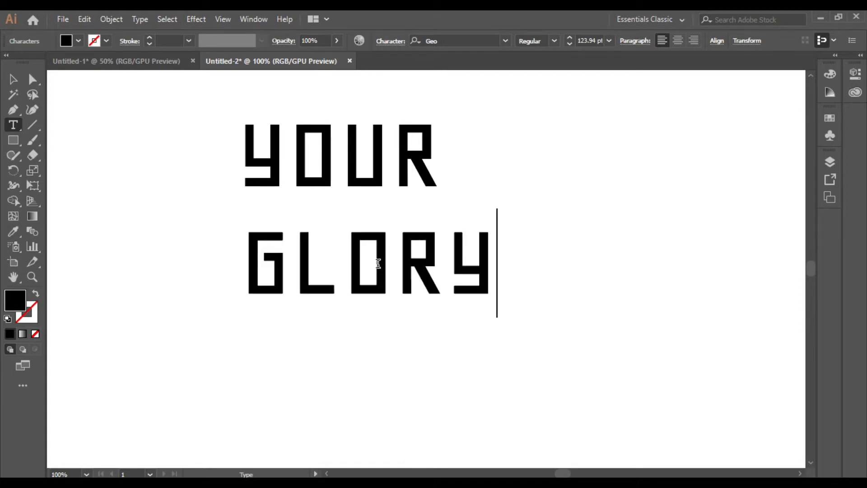
key("Escape")
Nudge GLORY down slightly and select both words.
key("Down")
key("Down")
key("Down")
key("Down")
key("Down")
key("Down")
key("Down")
key("Down")
key("Down")
key("Down")
key("Down")
key("Down")
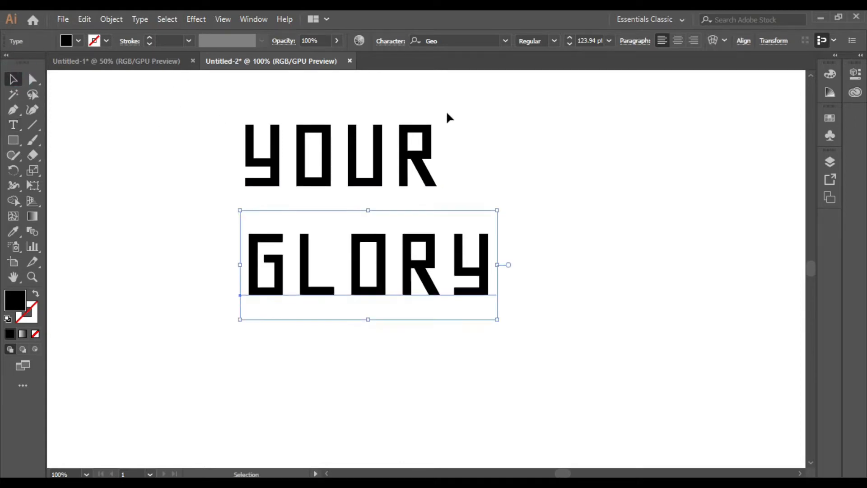
key("Down")
key("Down")
key("Down")
key("Down")
key("Down")
key("Down")
left_click_drag(221, 102, 568, 294)
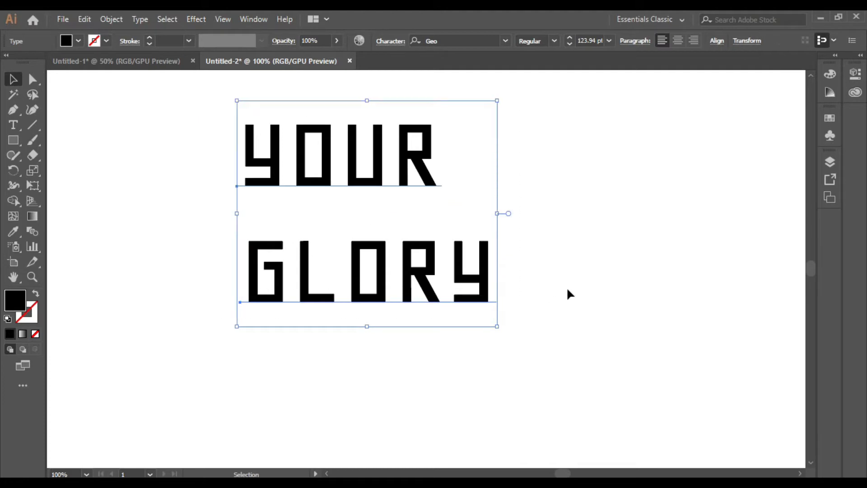
Left-align GLORY with YOUR.
left_click(716, 41)
left_click(585, 76)
left_click(585, 232)
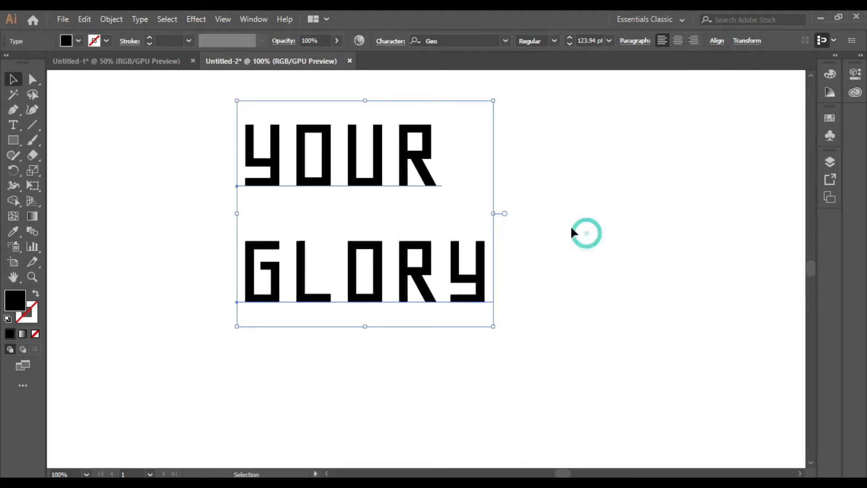
Give YOUR a red fill and a 2 pt black stroke.
left_click(432, 161)
left_click(78, 41)
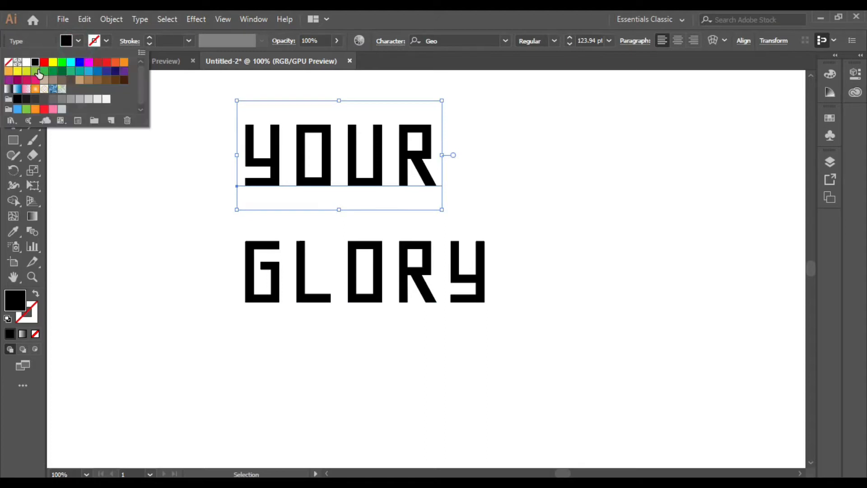
left_click(97, 62)
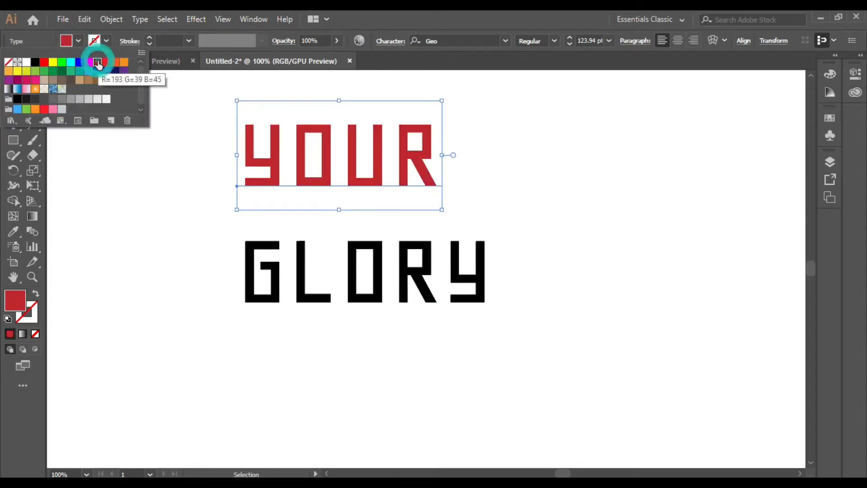
left_click(149, 38)
left_click(149, 38)
left_click(150, 38)
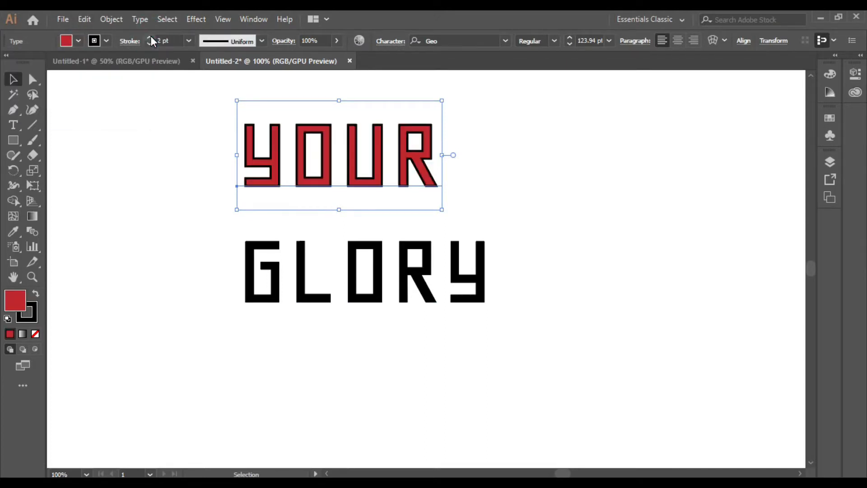
left_click(122, 42)
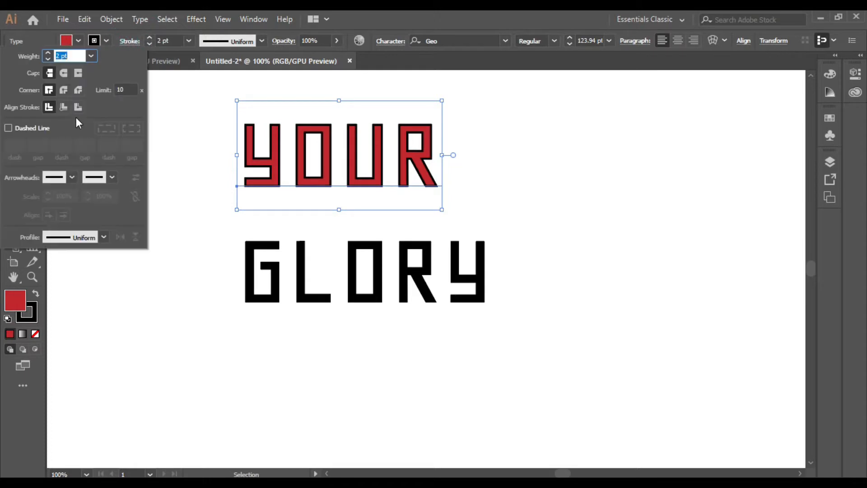
left_click(171, 145)
Give GLORY the same red fill and 2 pt black stroke, then select both words.
left_click(310, 271)
left_click(78, 41)
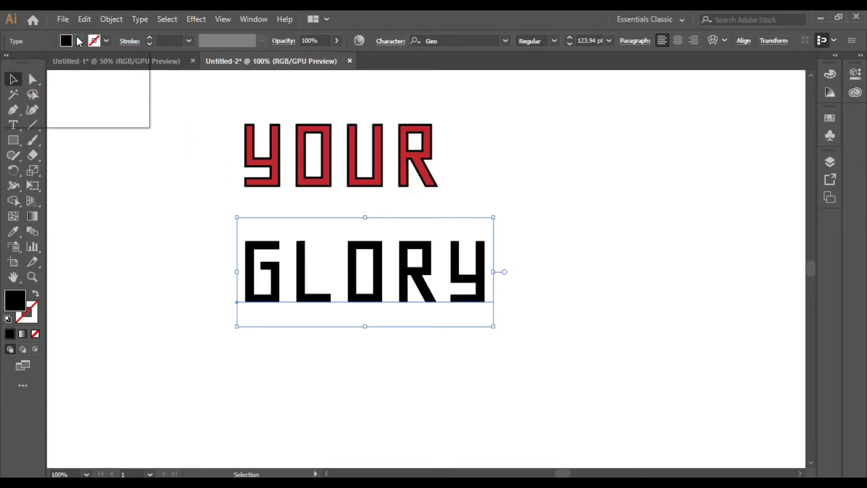
left_click(107, 64)
left_click(150, 37)
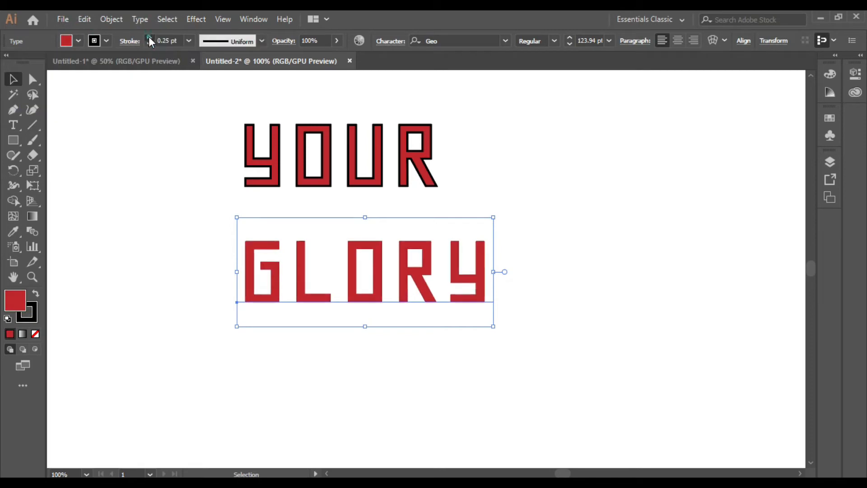
left_click(149, 38)
left_click(150, 38)
left_click(149, 38)
left_click(129, 43)
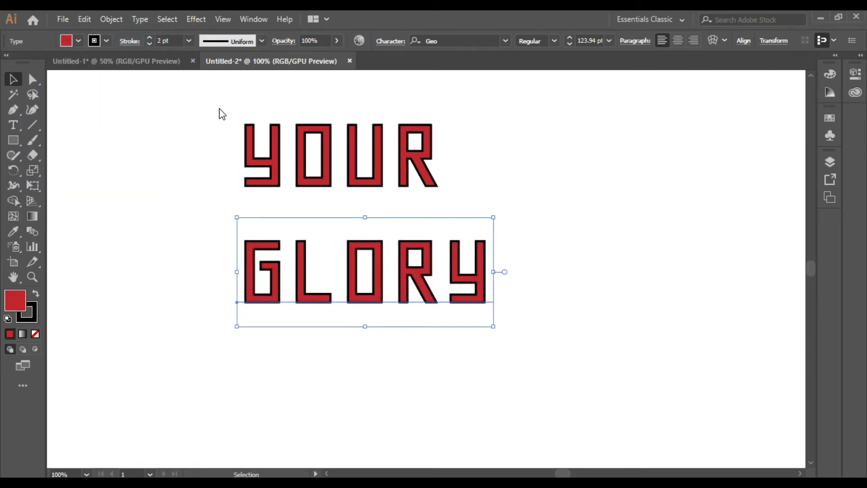
mouse_move(165, 101)
left_mouse_down()
mouse_move(521, 344)
mouse_move(484, 327)
left_mouse_up()
Create outlines from both words, then Expand Appearance and Expand their fill and stroke.
right_click(484, 327)
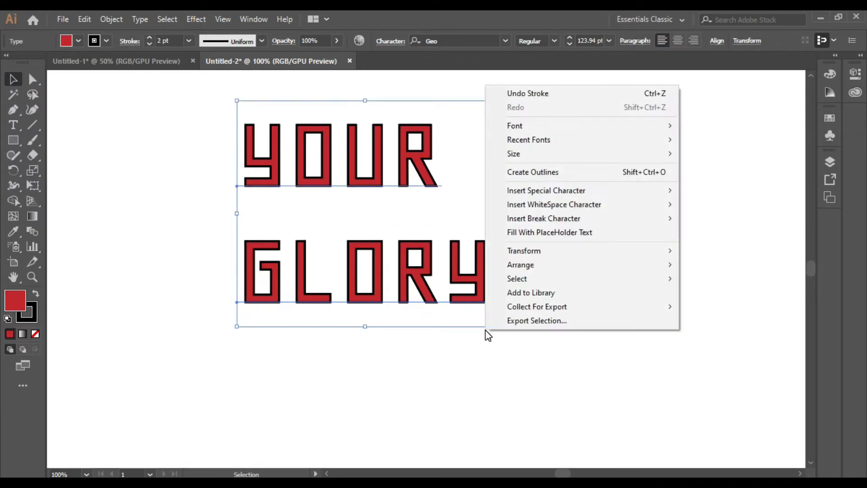
left_click(566, 174)
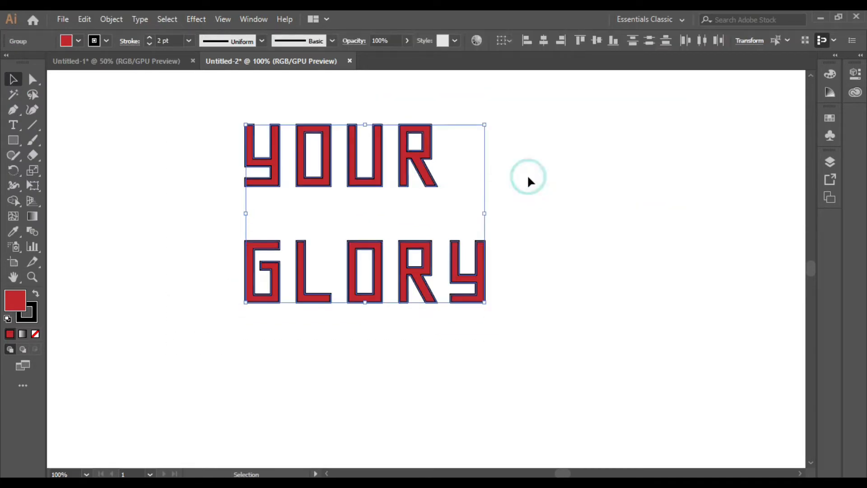
left_click(109, 20)
left_click(204, 166)
left_click(112, 19)
left_click(165, 150)
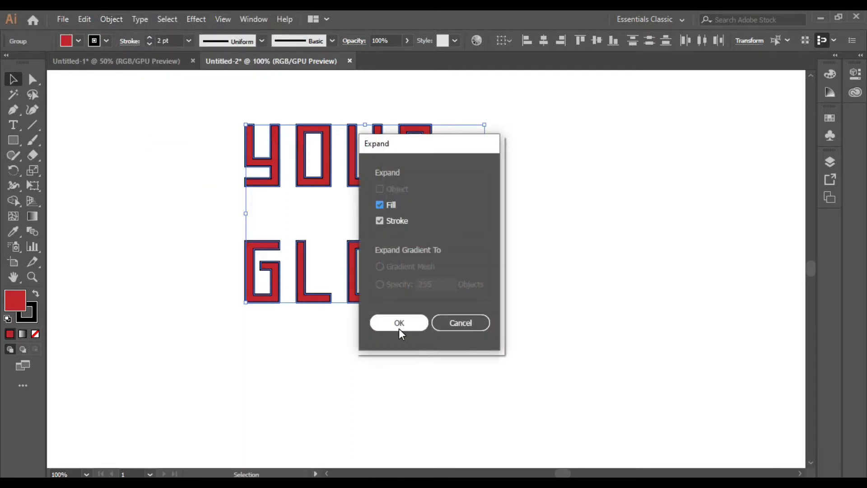
left_click(398, 326)
left_click(537, 263)
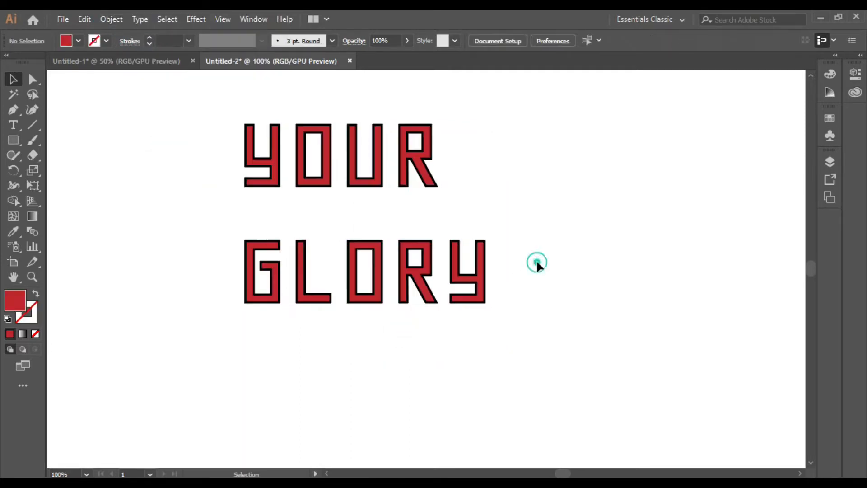
Unite the YOUR letters and the GLORY letters separately with Pathfinder.
left_click(251, 19)
left_click(396, 467)
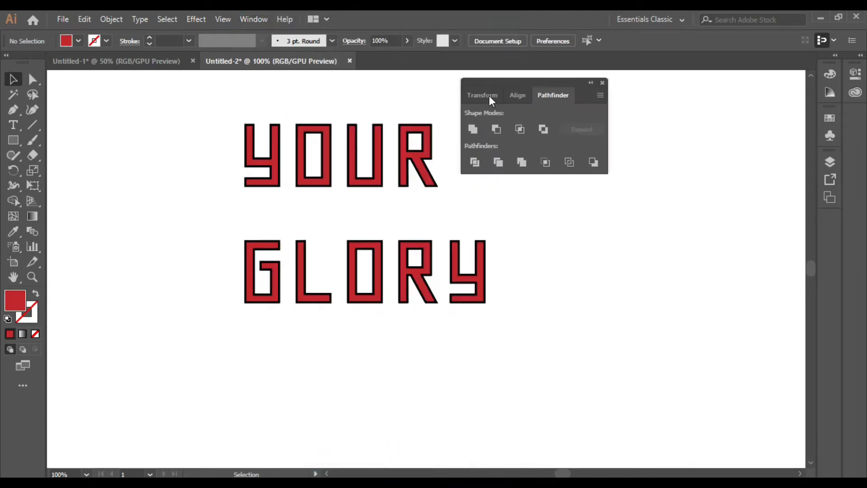
left_click_drag(535, 82, 632, 81)
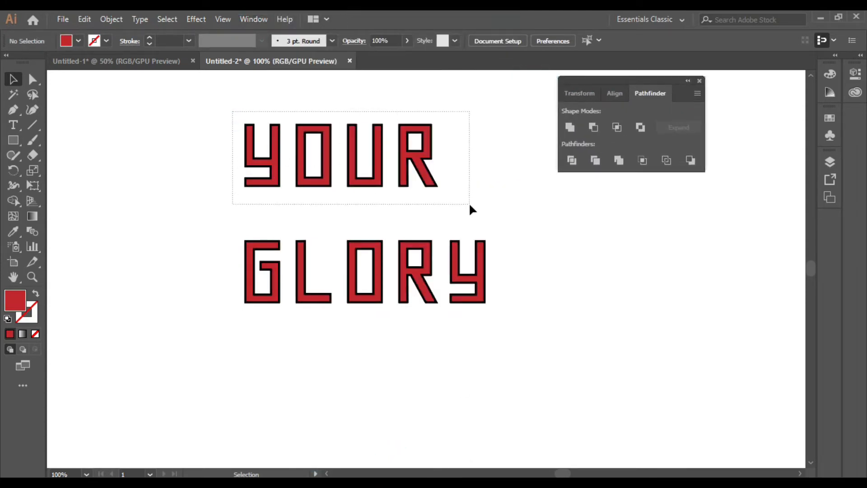
left_click_drag(469, 208, 470, 210)
left_click(569, 127)
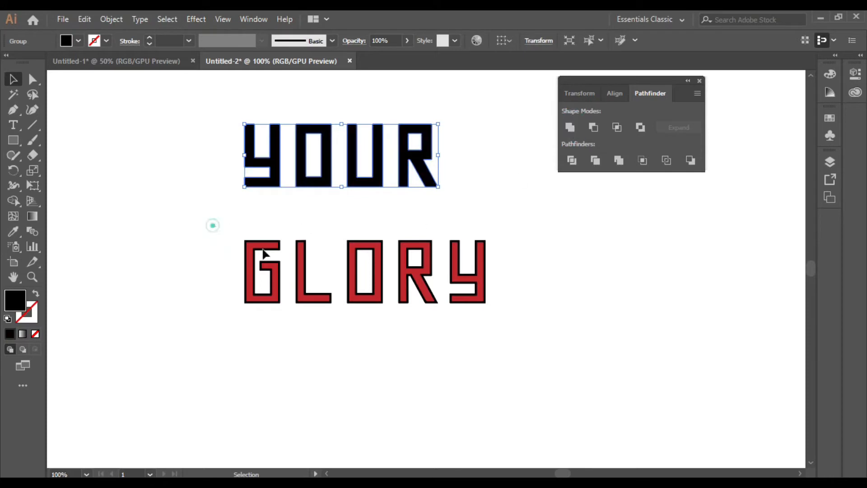
left_click_drag(264, 253, 528, 340)
left_click(568, 131)
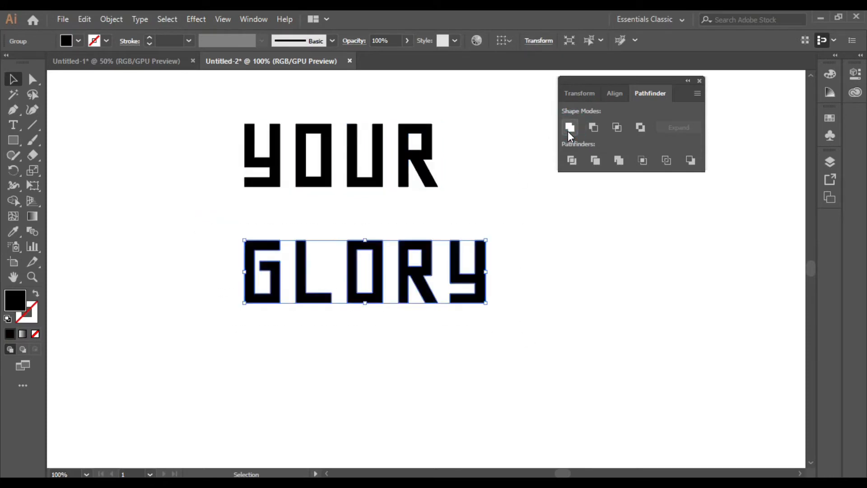
left_click(698, 81)
Make YOUR and GLORY each into a compound path.
left_click(304, 144)
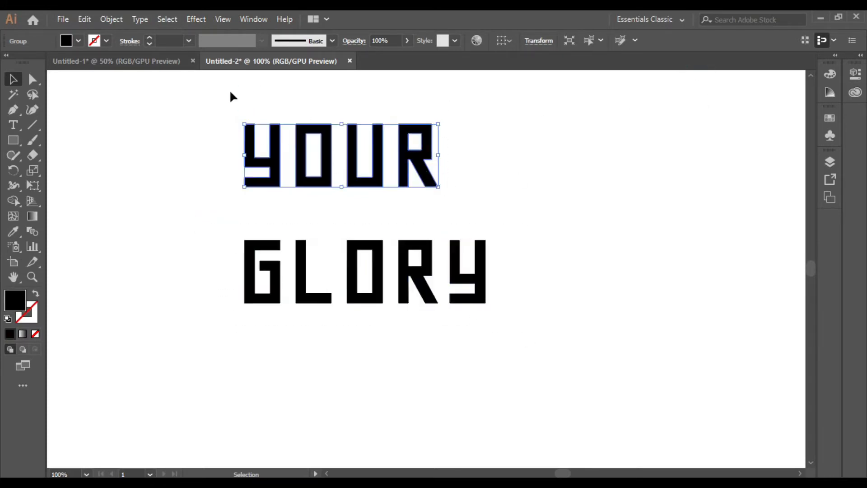
left_click(110, 19)
mouse_move(230, 461)
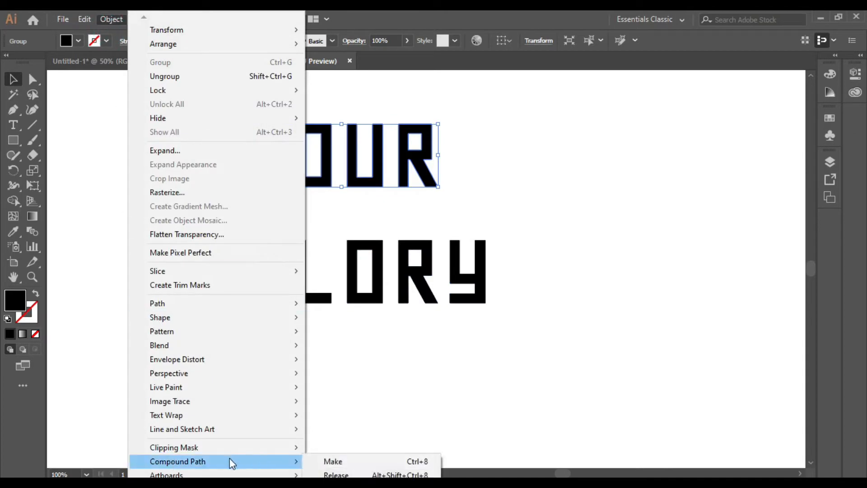
left_click(331, 461)
left_click_drag(218, 221, 559, 328)
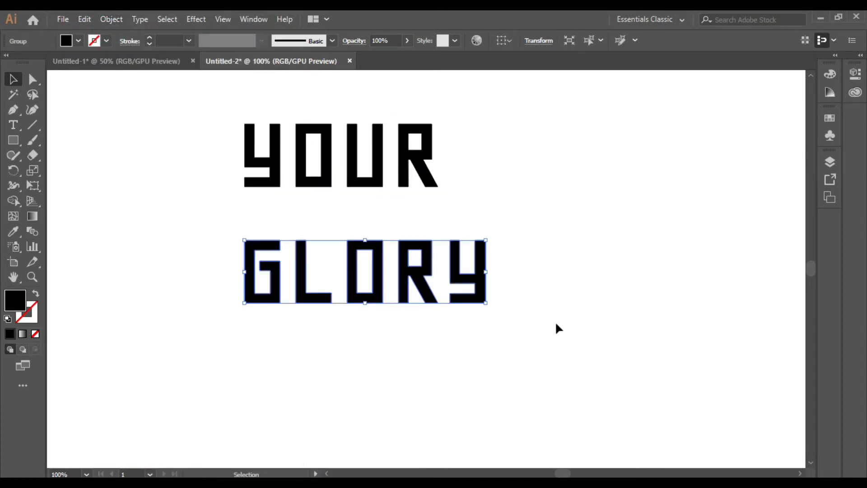
left_click(111, 19)
mouse_move(226, 461)
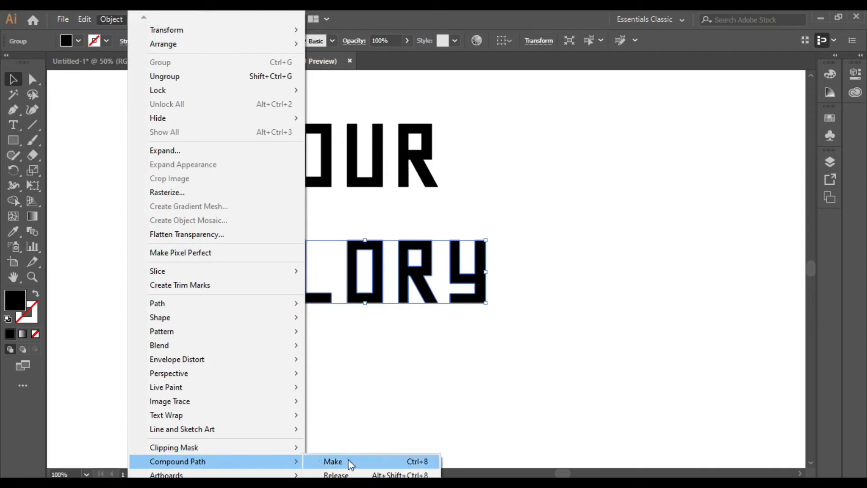
left_click(350, 461)
Fill both words with solid red.
left_click_drag(229, 101, 492, 325)
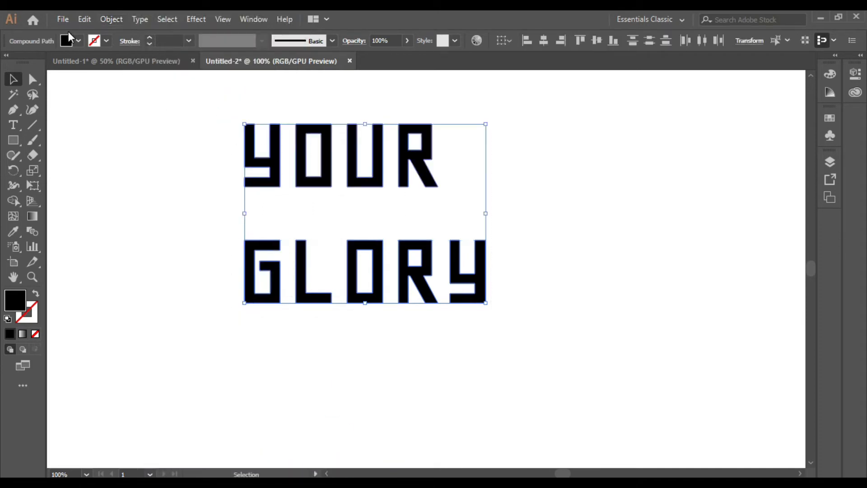
left_click(69, 40)
left_click(99, 63)
left_click(370, 202)
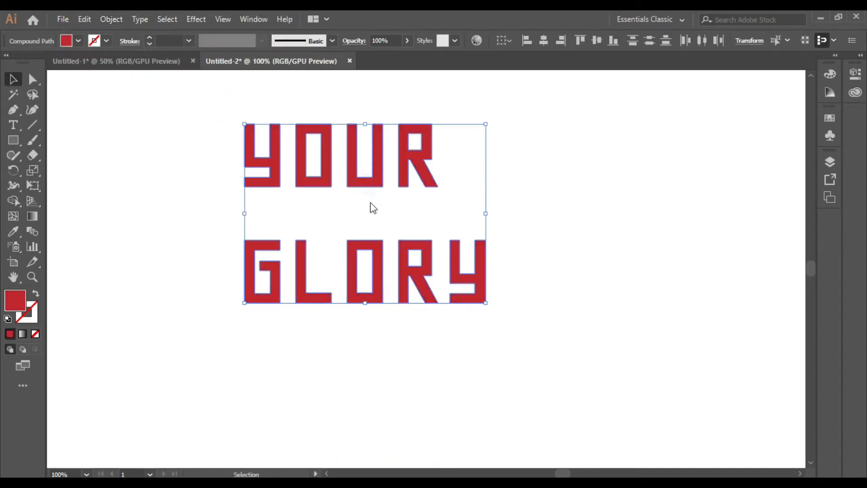
scroll(372, 175, "up", 1)
Apply 3D Extrude & Bevel with preview on, keeping the Off-Axis Front position.
left_click(198, 19)
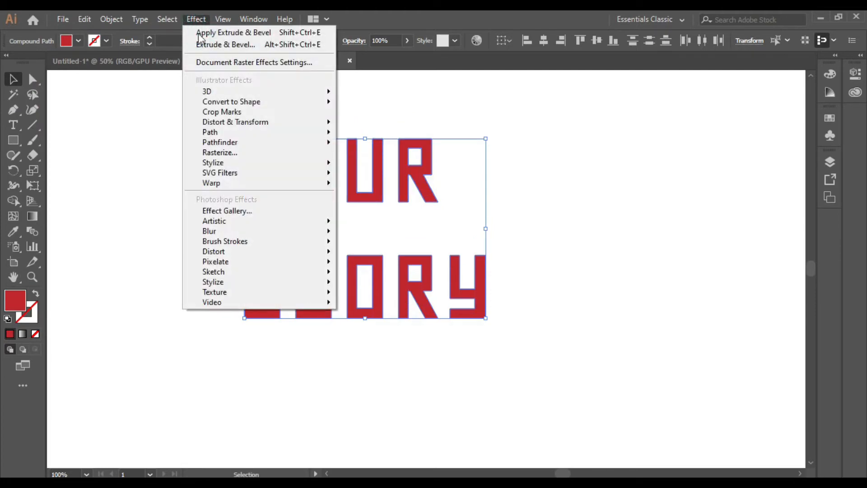
mouse_move(277, 92)
left_click(384, 94)
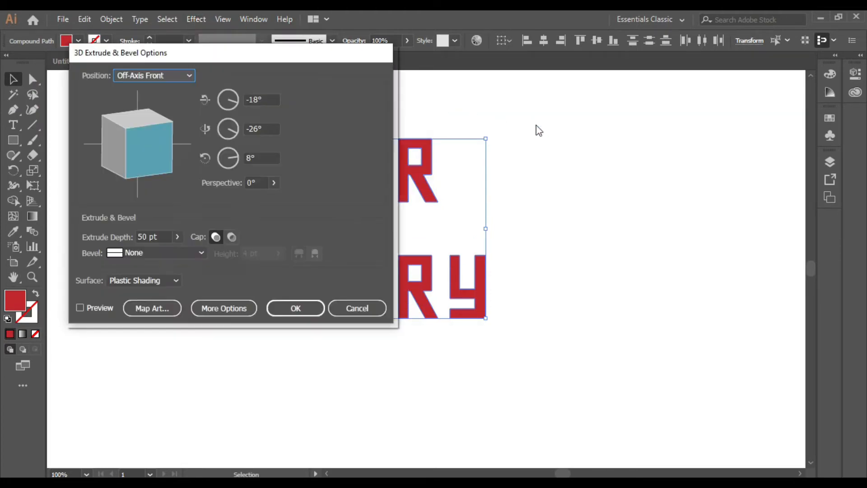
left_click_drag(335, 60, 792, 65)
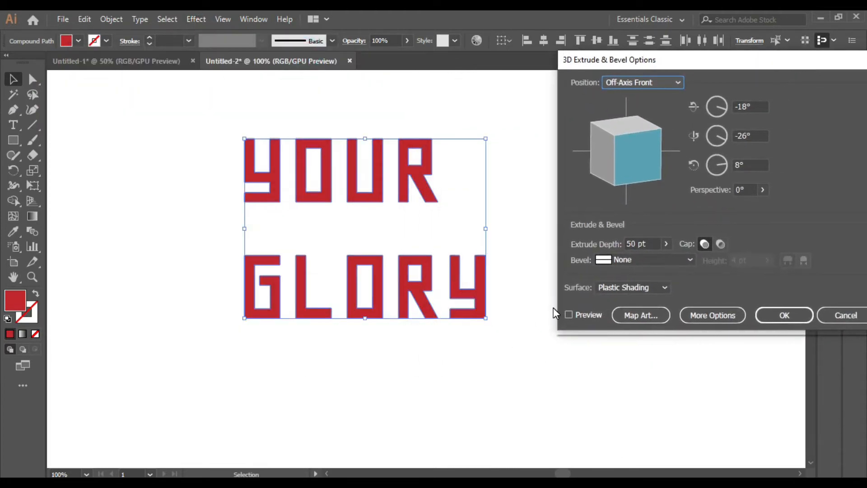
left_click(569, 314)
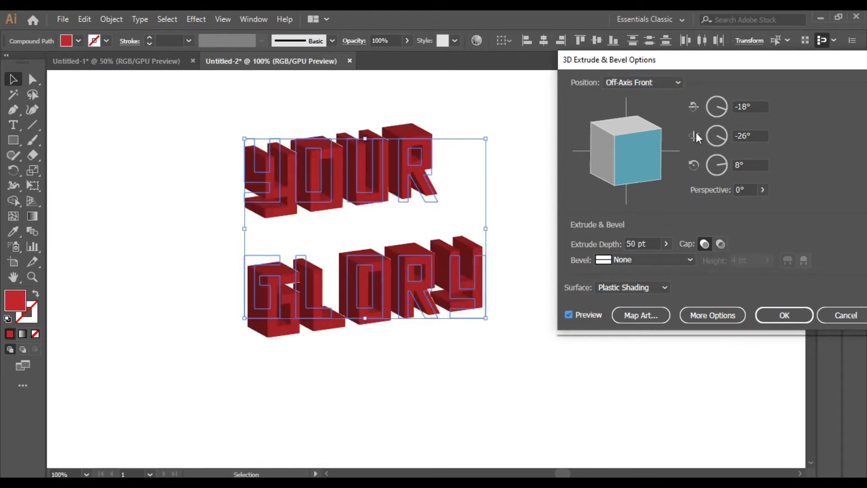
left_click(677, 82)
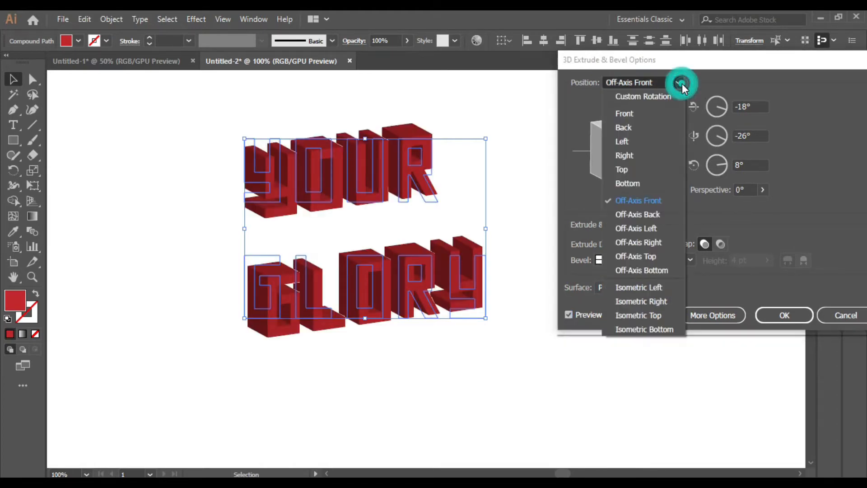
left_click(644, 205)
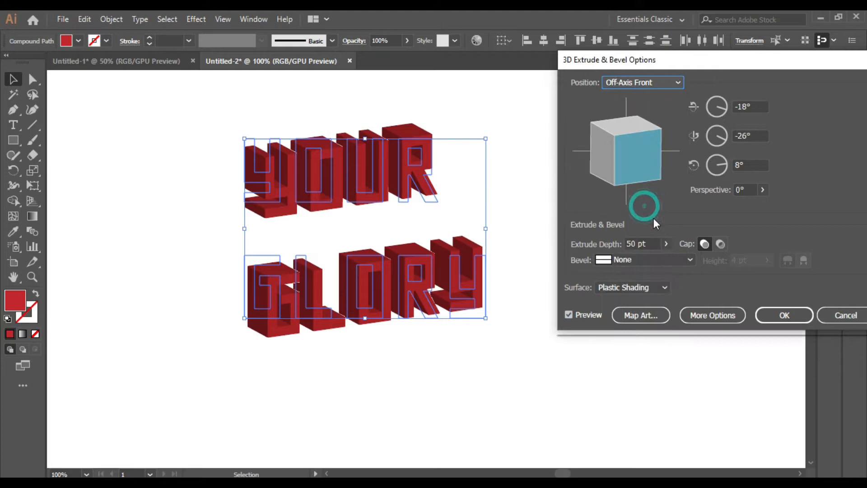
Set the extrude depth to 550 pt, confirm, and select the extruded lettering.
left_click(665, 244)
left_click_drag(619, 261, 630, 259)
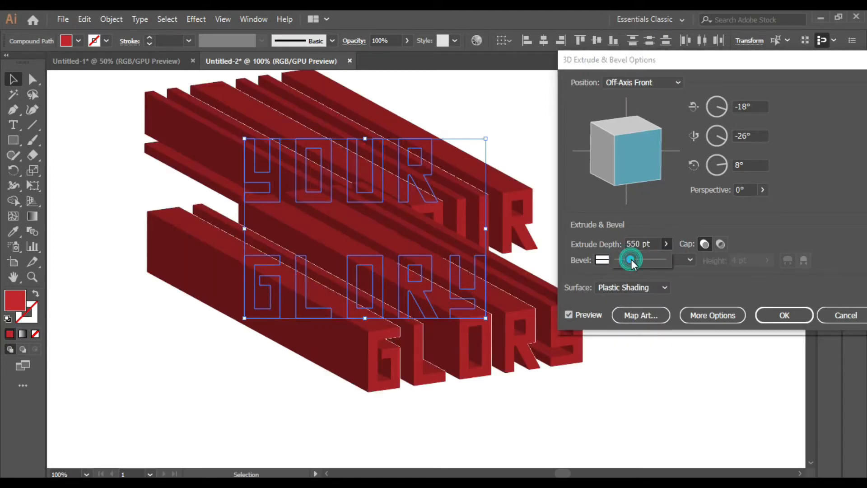
left_click_drag(631, 260, 630, 260)
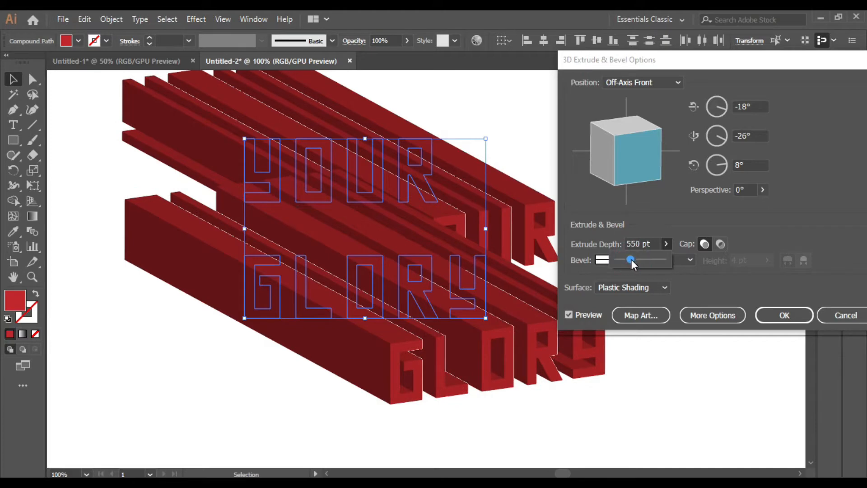
left_click(788, 316)
left_click(693, 296)
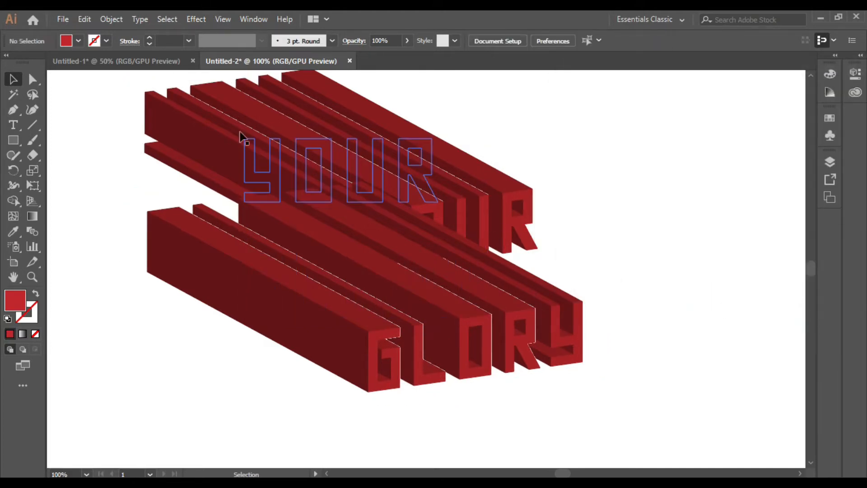
left_click_drag(94, 93, 548, 338)
Expand the 3D appearance of the lettering into flat paths.
left_click(113, 20)
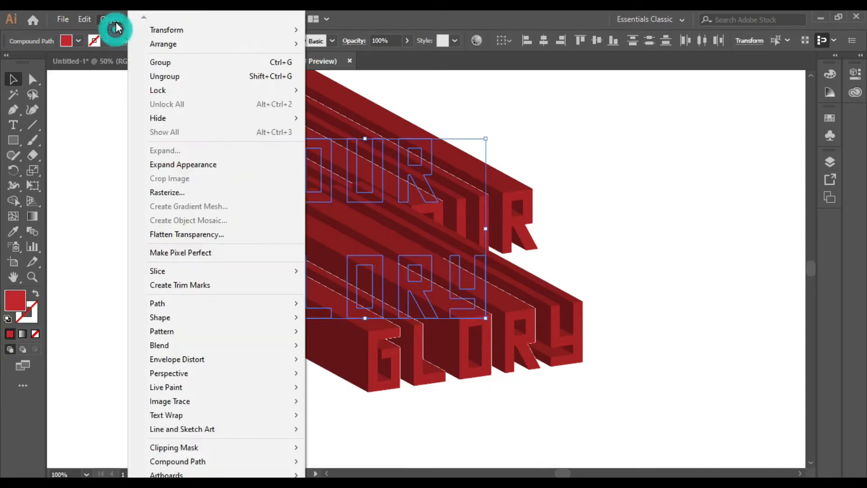
left_click(224, 166)
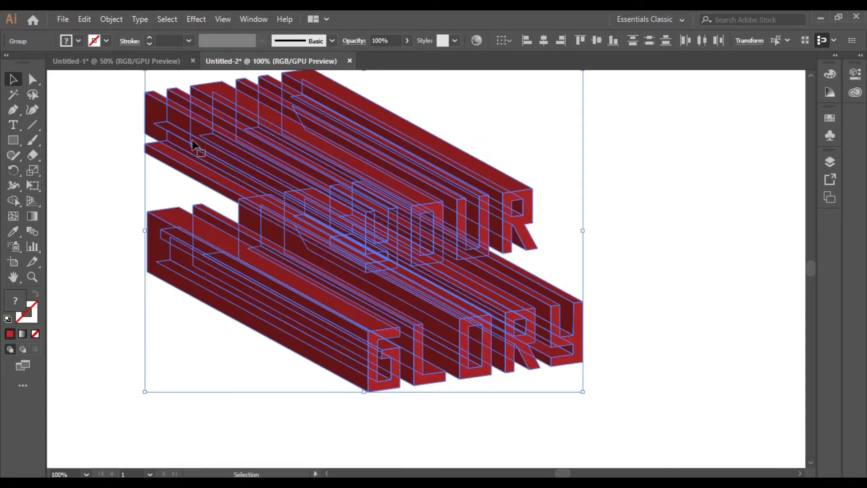
left_click(601, 235)
Bring the YOUR group to the front, ahead of GLORY.
left_click(503, 209)
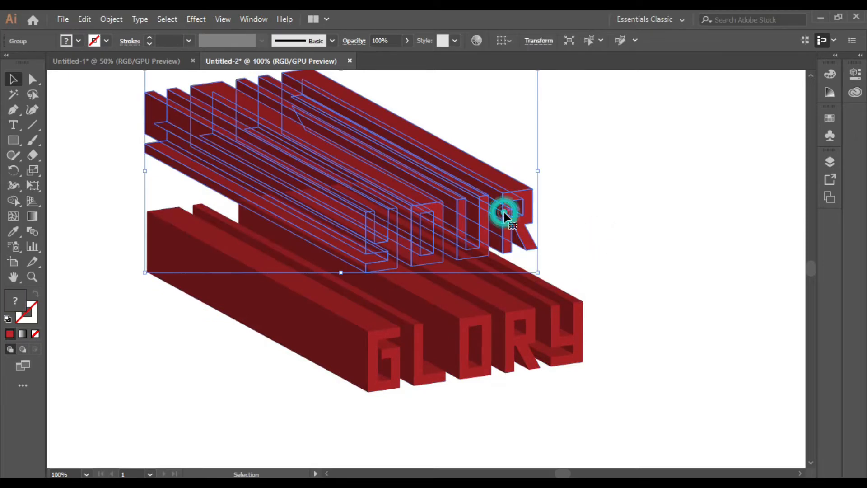
right_click(492, 213)
mouse_move(564, 350)
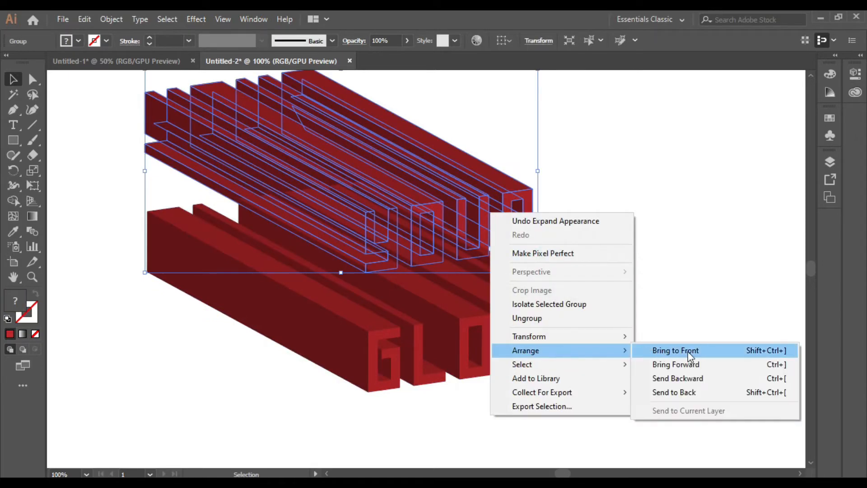
left_click(689, 355)
left_click(592, 230)
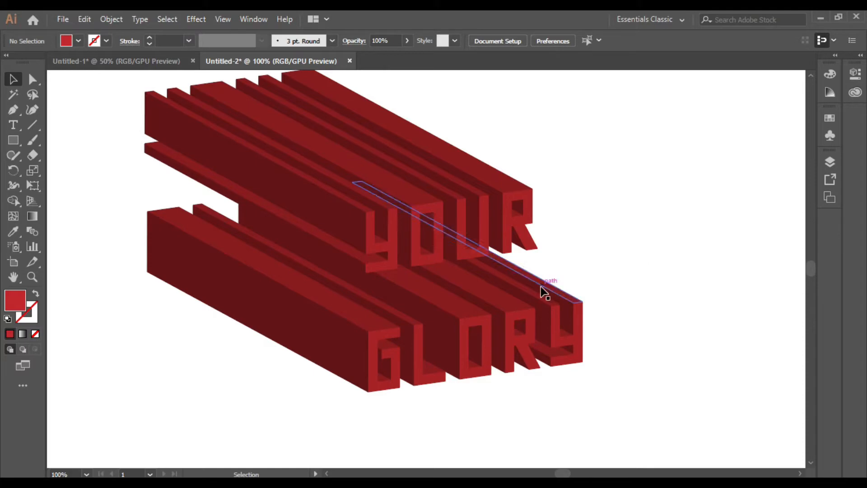
Ungroup the YOUR artwork repeatedly into separate paths and select one bar top.
left_click(434, 216)
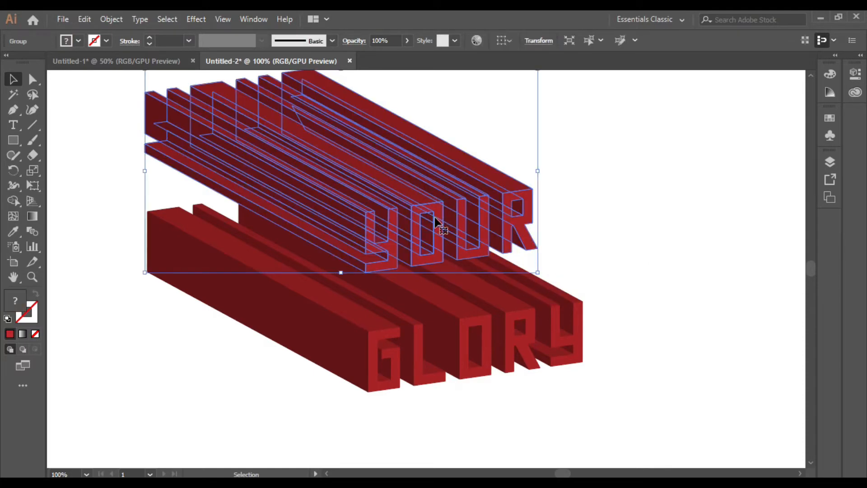
right_click(436, 217)
left_click(483, 322)
right_click(442, 197)
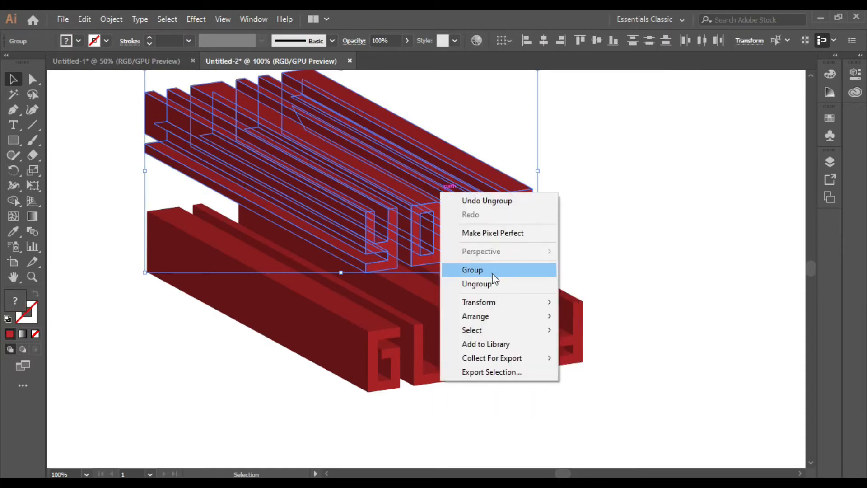
left_click(485, 284)
right_click(439, 219)
left_click(492, 313)
left_click(562, 261)
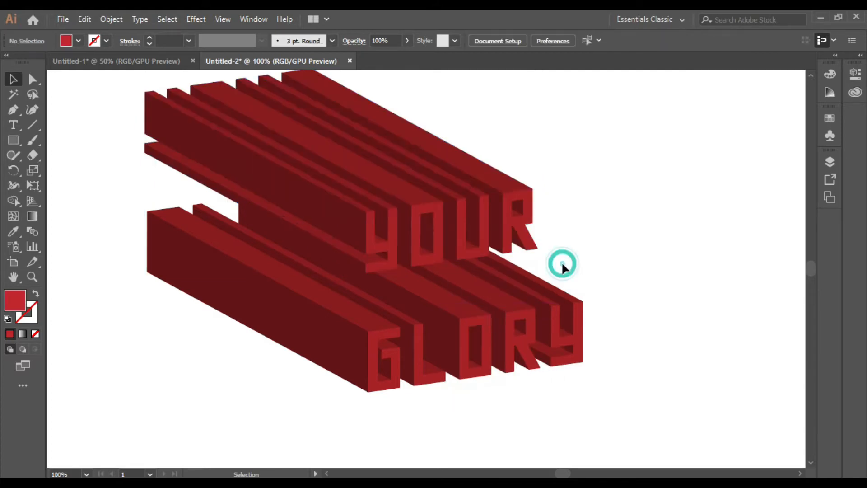
left_click(470, 186)
Add the remaining YOUR bar tops to the selection and show the Gradient panel.
left_click(465, 184, "shift")
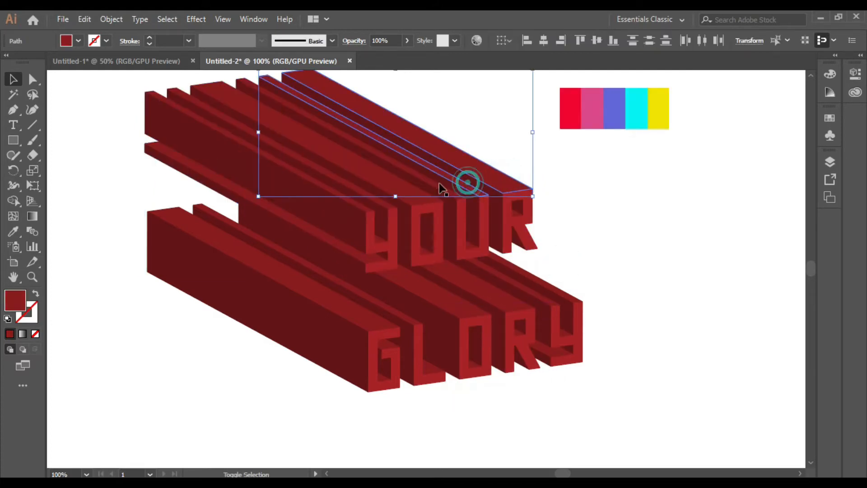
left_click(406, 191, "shift")
left_click(364, 199, "shift")
left_click(361, 202, "shift")
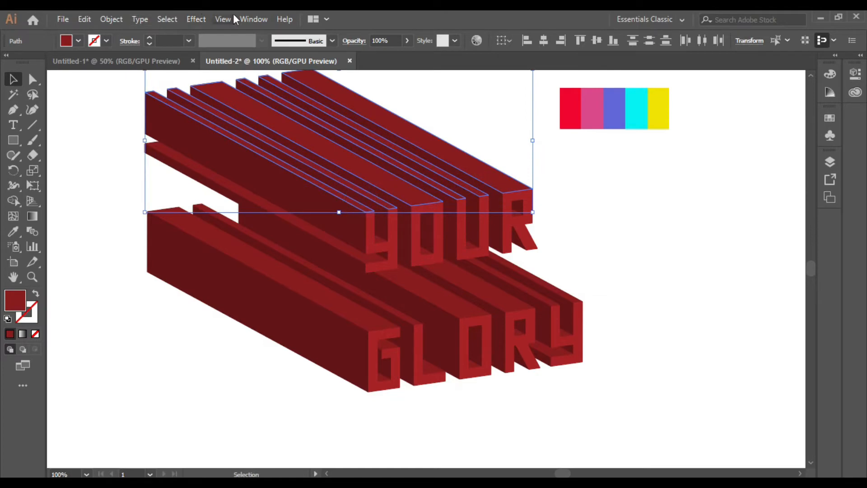
left_click(254, 18)
left_click(388, 329)
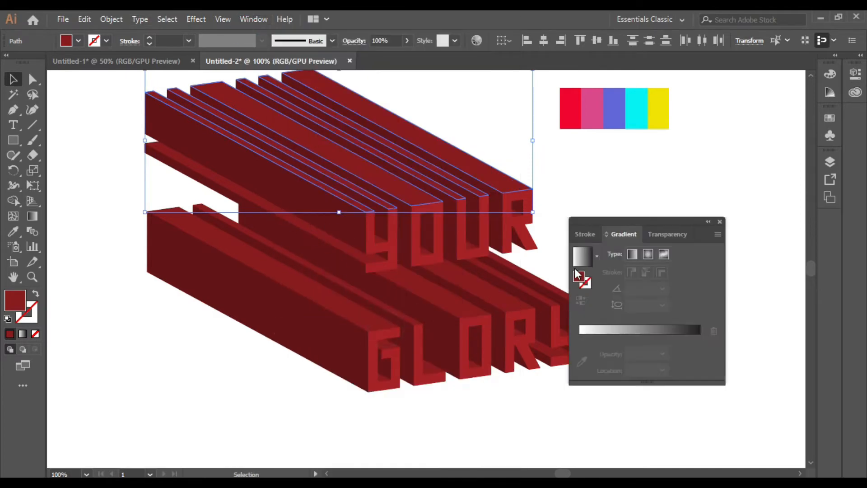
left_click_drag(675, 223, 711, 183)
Fill the bar tops with a gradient whose stops are yellow and cyan.
left_click(647, 294)
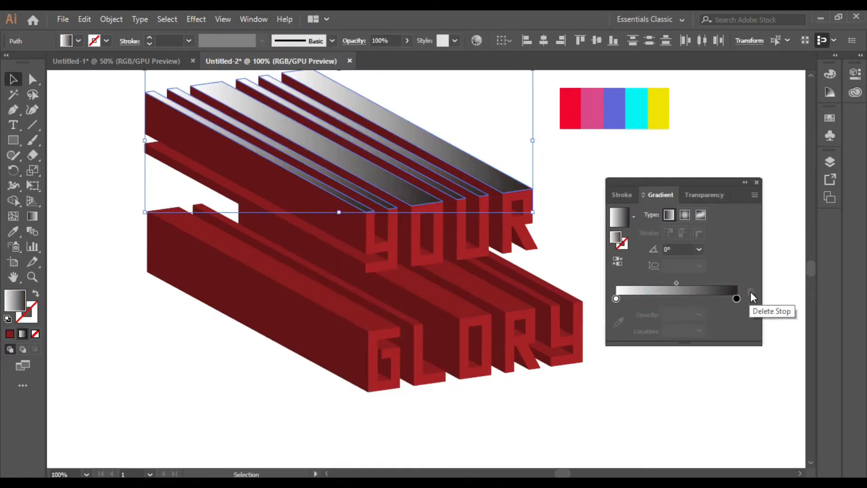
left_click(736, 299)
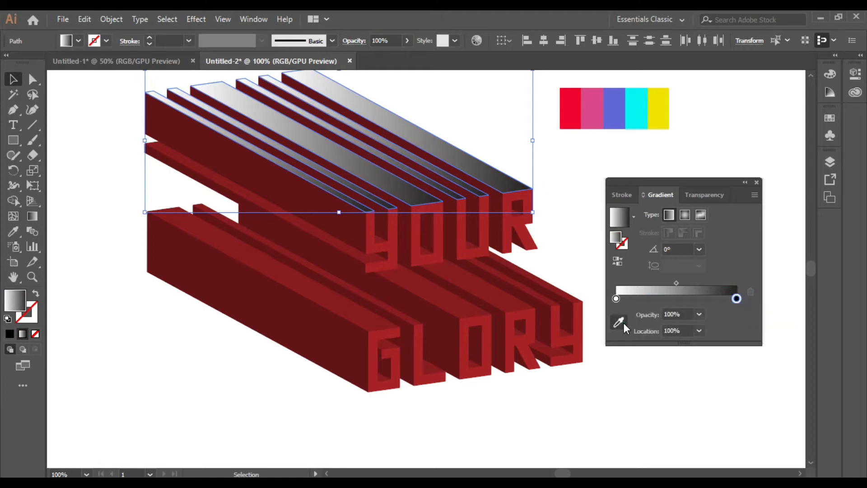
left_click(653, 117)
left_click(616, 299)
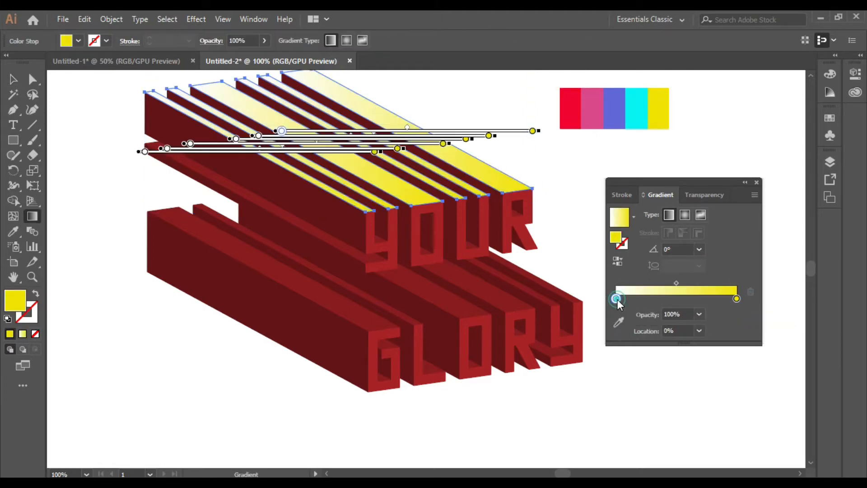
left_click(618, 321)
left_click(632, 108)
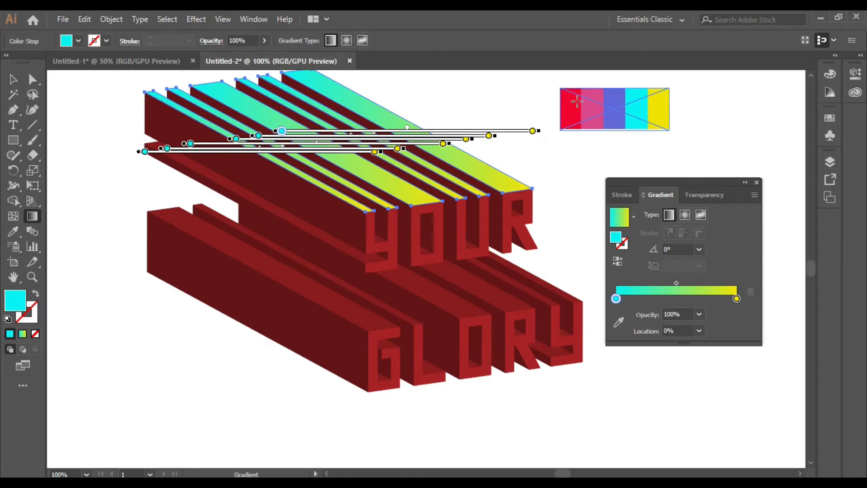
Drag the gradient across the bar tops at a -61° angle.
scroll(533, 144, "up", 2)
left_click_drag(232, 103, 396, 286)
left_click_drag(291, 89, 411, 306)
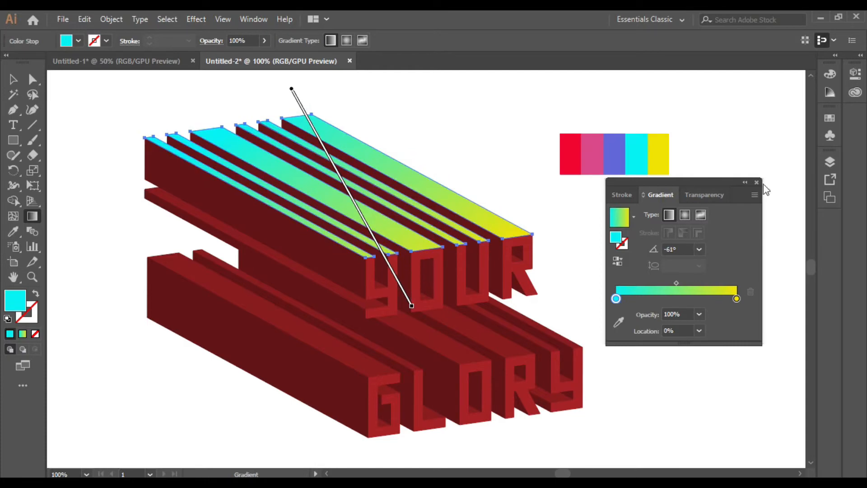
key("v")
left_click(108, 199)
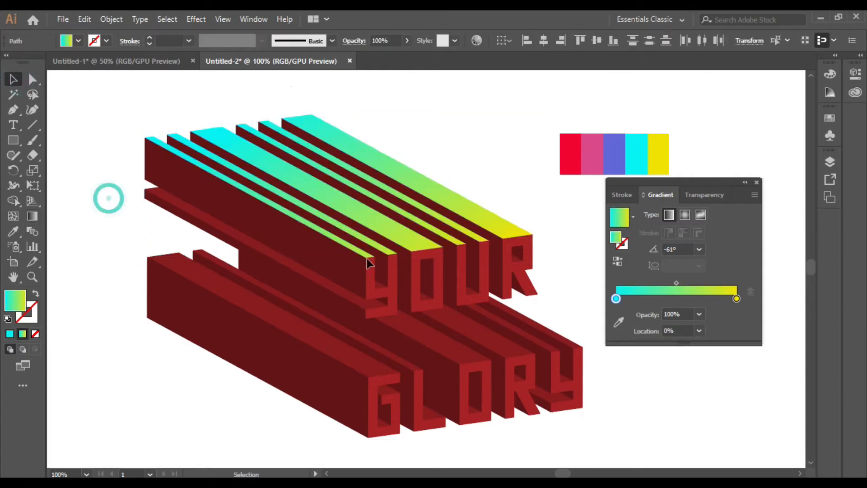
Select the long side faces of the YOUR bars and apply the gradient to them.
left_click(347, 280)
left_click(381, 271, "shift")
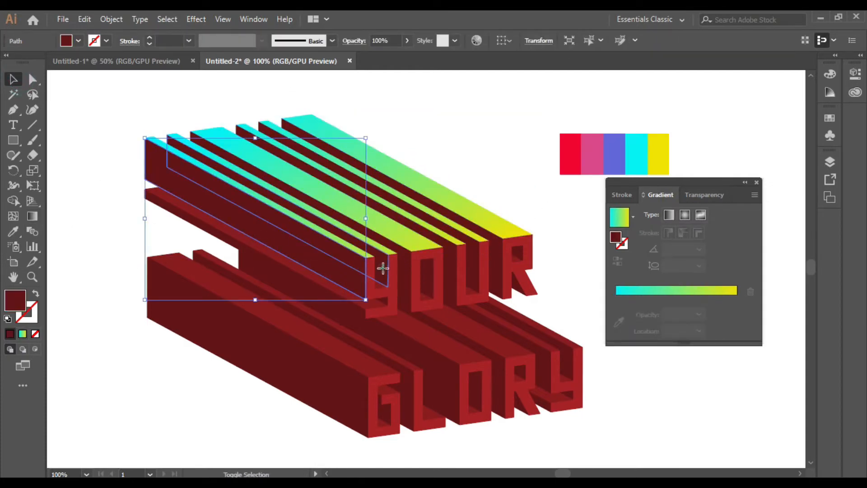
left_click(403, 277, "shift")
left_click(430, 276, "shift")
left_click(470, 271, "shift")
left_click(492, 261, "shift")
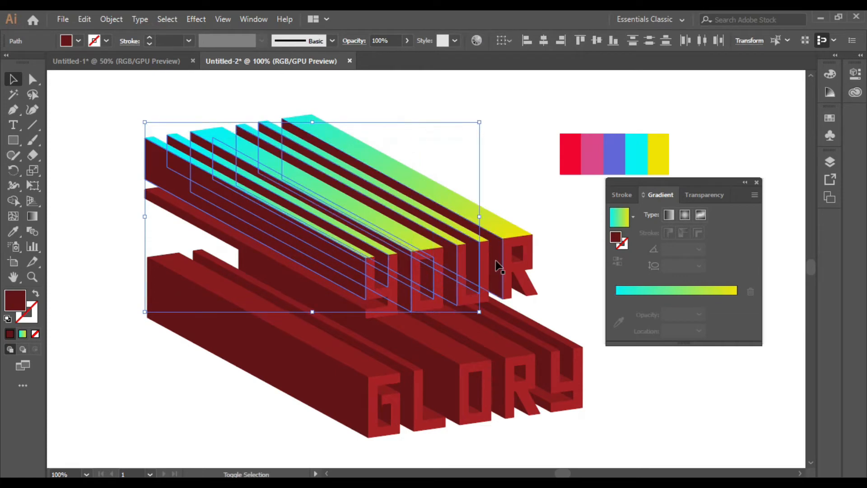
left_click(517, 253, "shift")
left_click(650, 292)
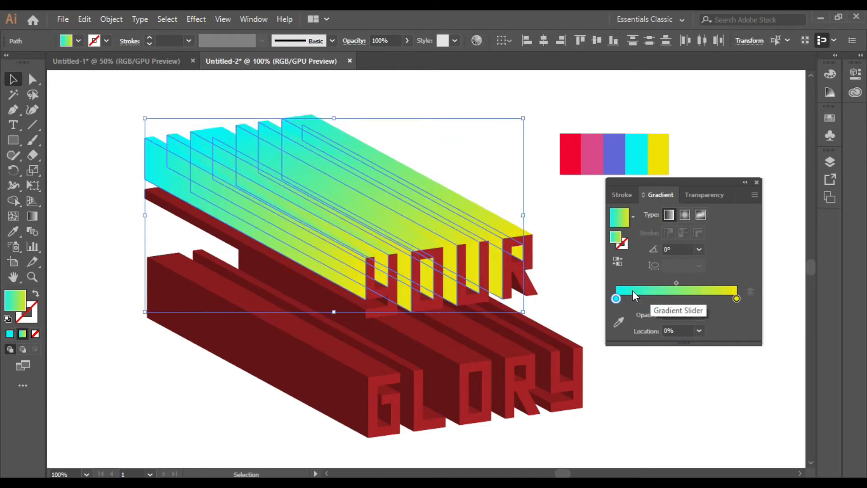
Recolour the gradient with a blue left stop and a dark navy right stop.
left_click(616, 299)
left_click(619, 321)
left_click(614, 153)
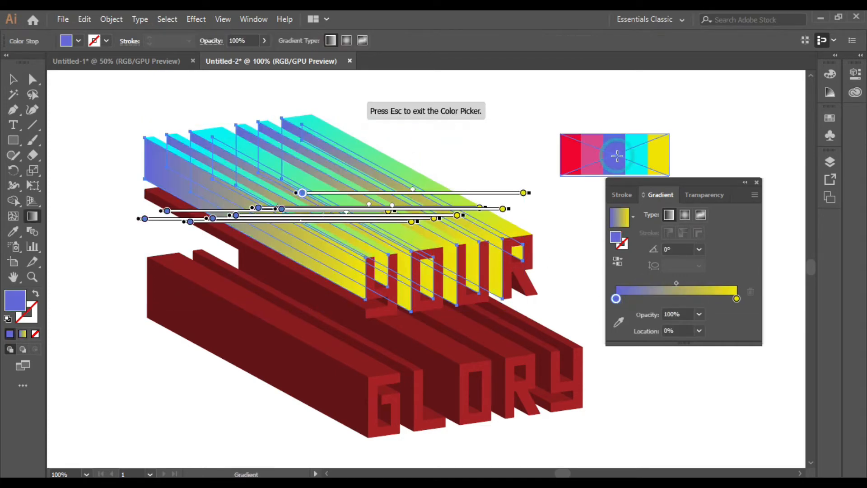
left_click(736, 299)
double_click(736, 298)
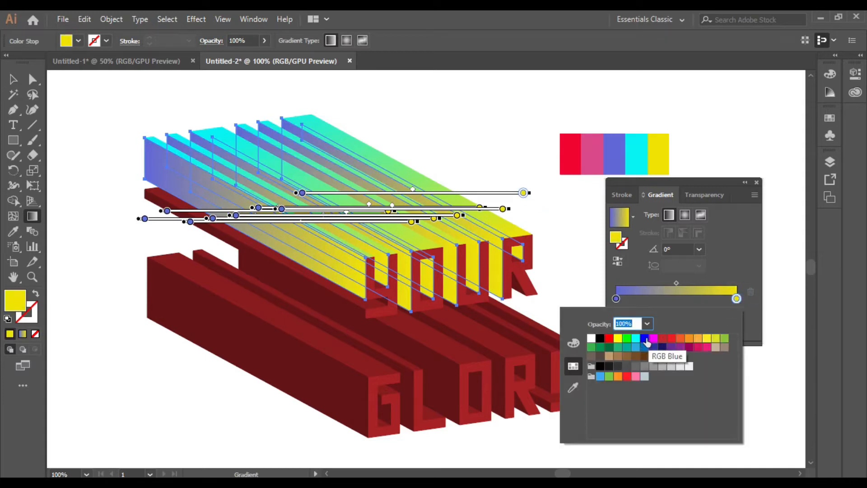
left_click(645, 339)
left_click(661, 347)
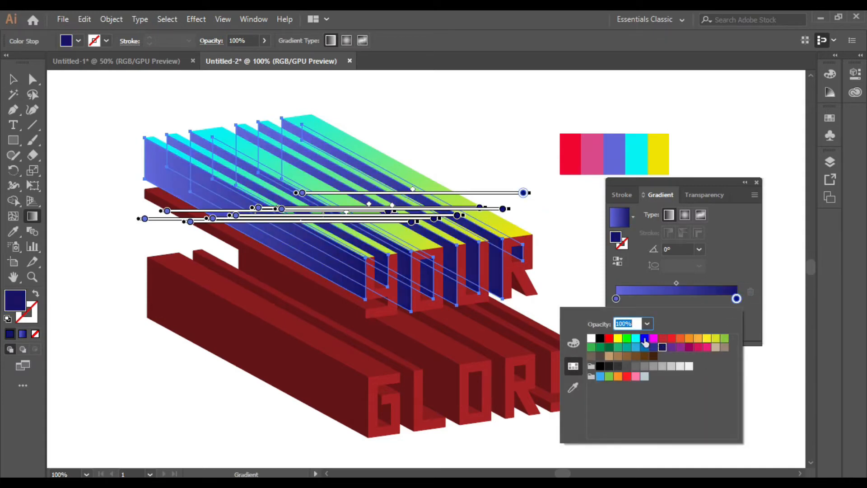
key("Escape")
Change the left stop to pink and move the midpoint to about 55%.
left_click(615, 298)
left_click(619, 322)
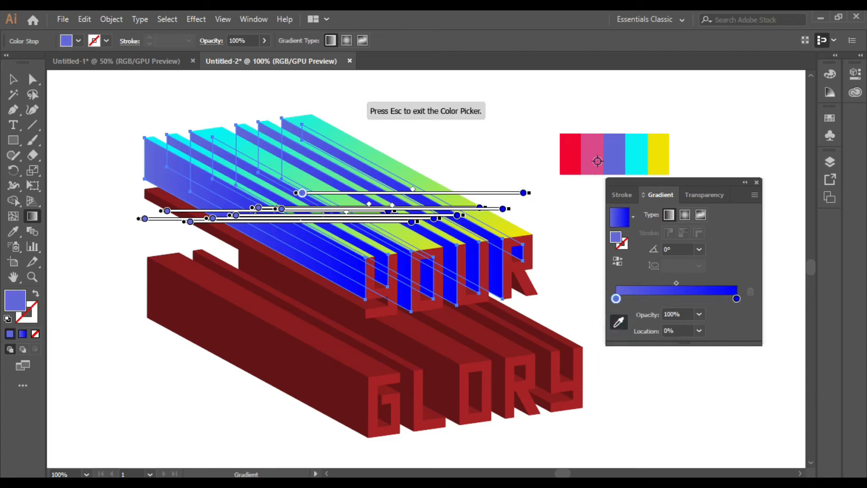
left_click(596, 159)
key("Escape")
left_click_drag(676, 282, 682, 283)
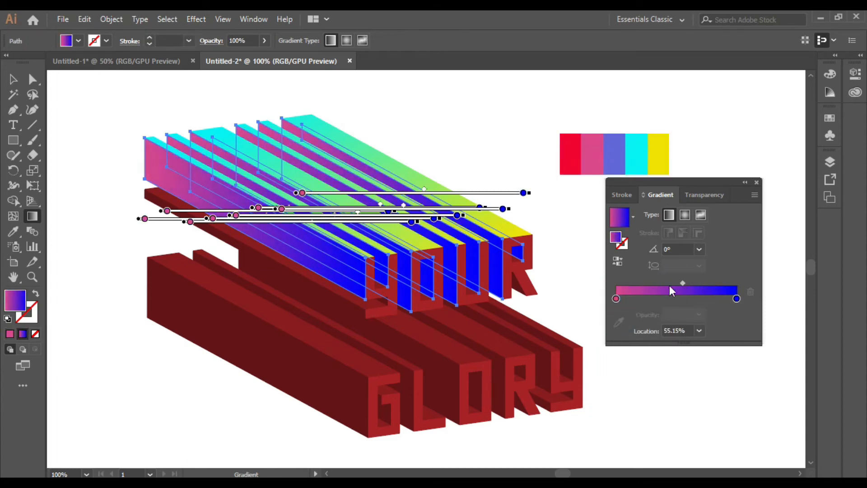
Run the pink-to-blue gradient diagonally along the bars at 165.1°.
left_click_drag(419, 329, 143, 131)
left_click_drag(491, 270, 285, 191)
left_click_drag(557, 267, 184, 168)
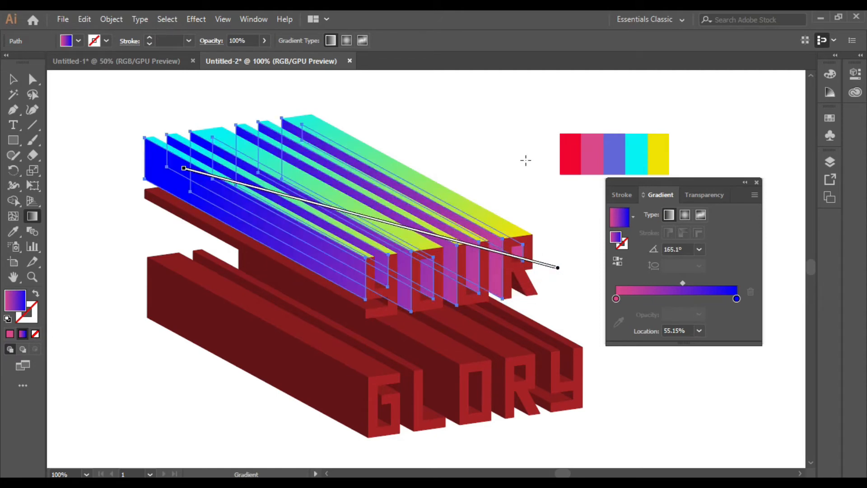
left_click(12, 79)
left_click(128, 106)
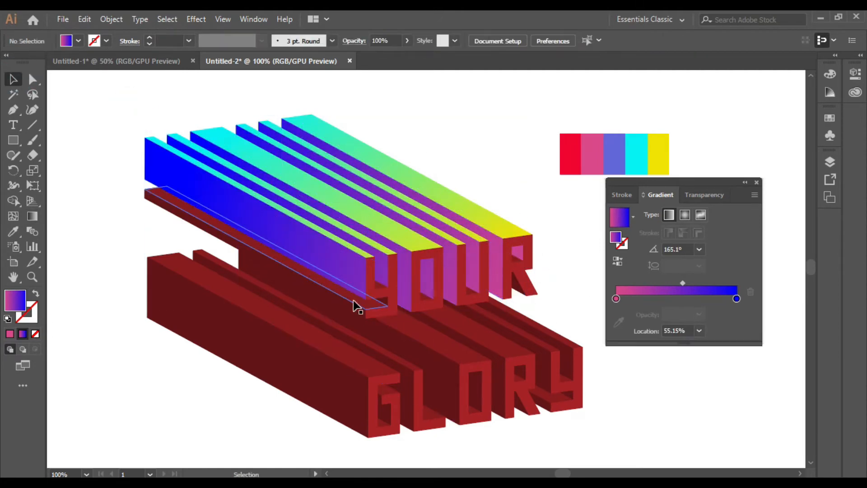
Move the red shadow bar under YOUR slightly up and to the right.
left_click(384, 304)
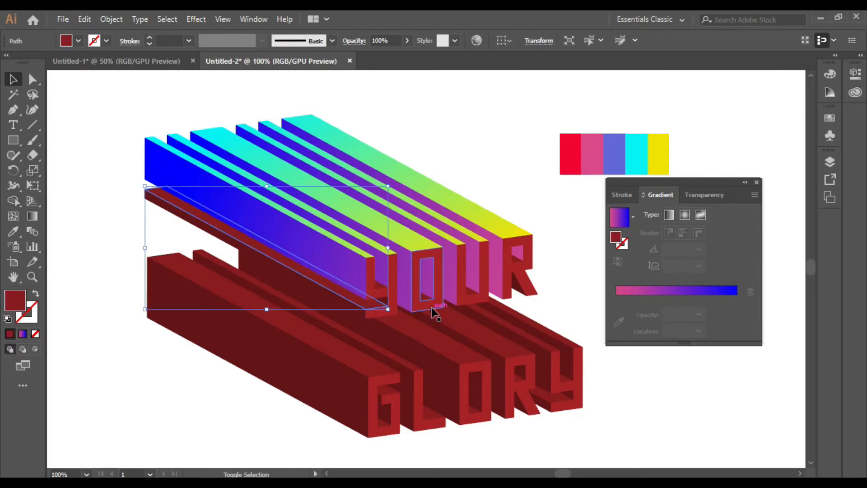
left_click_drag(424, 311, 474, 298)
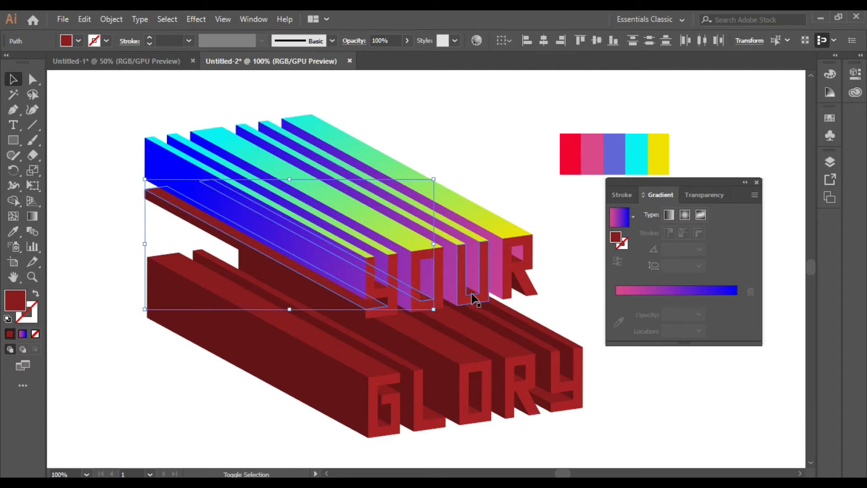
left_click(697, 405)
Copy the cyan-to-yellow bar gradient onto the Y, O, U and R letter faces.
left_click(415, 281)
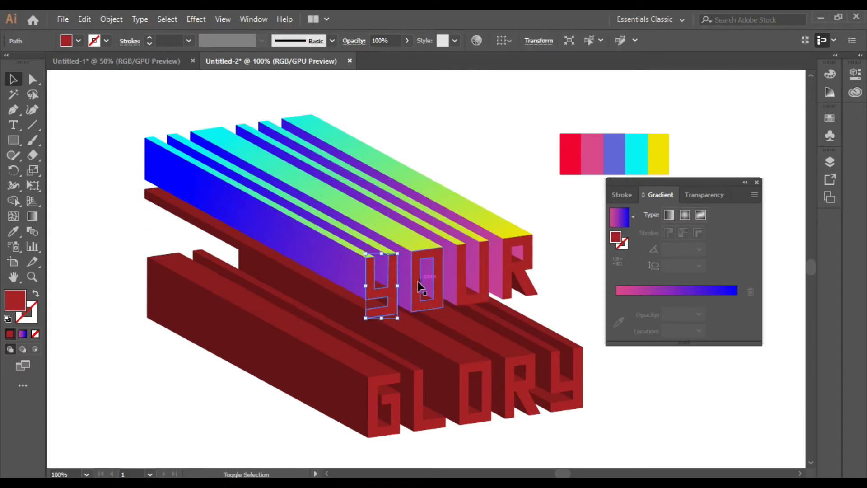
left_click(469, 284, "shift")
left_click(511, 270, "shift")
left_click(13, 232)
left_click(397, 227)
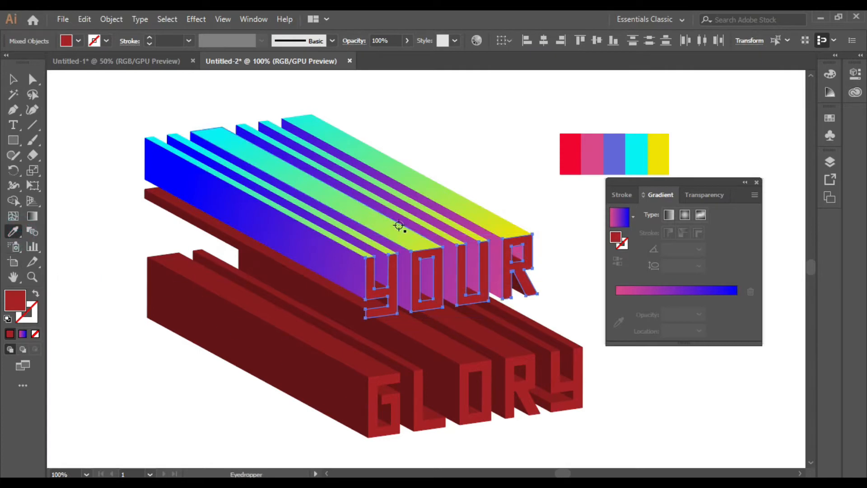
left_click(406, 221)
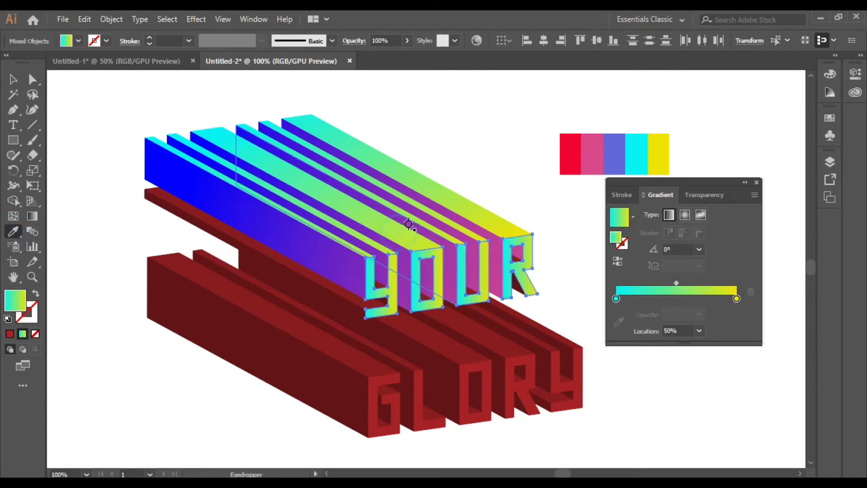
Set the YOUR gradient's left stop to red and run it vertically at about 92.3°.
left_click(616, 299)
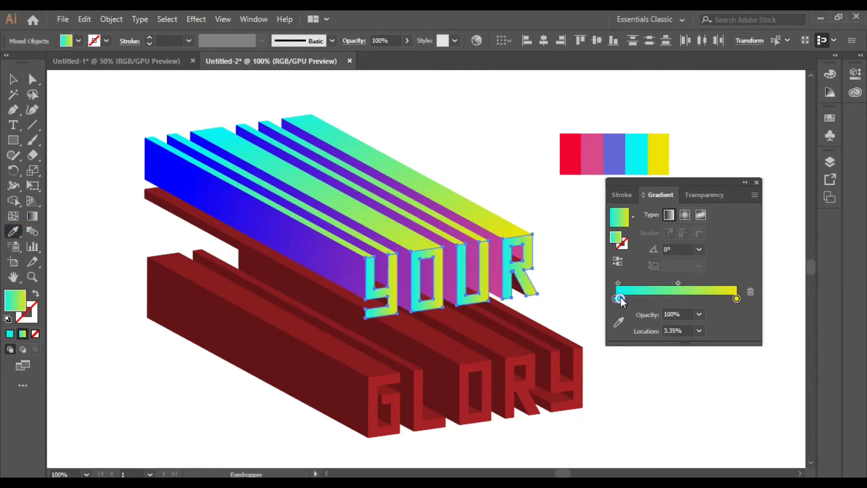
left_click(615, 298)
left_click(618, 321)
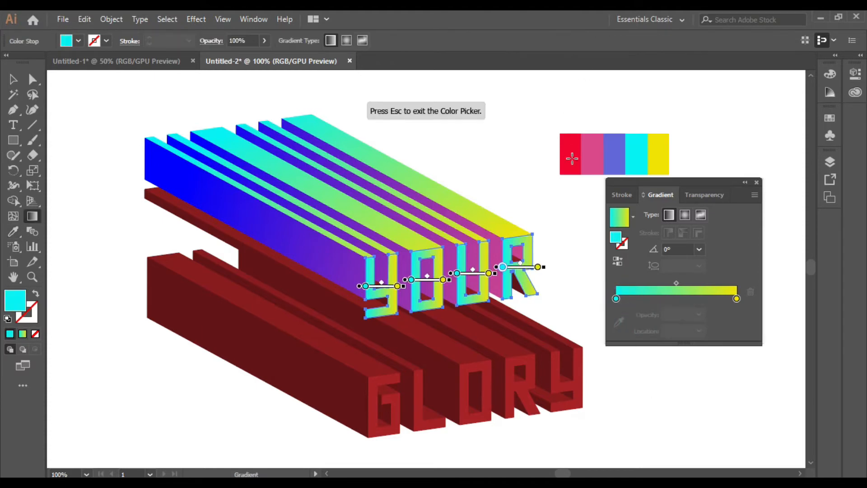
left_click(615, 298)
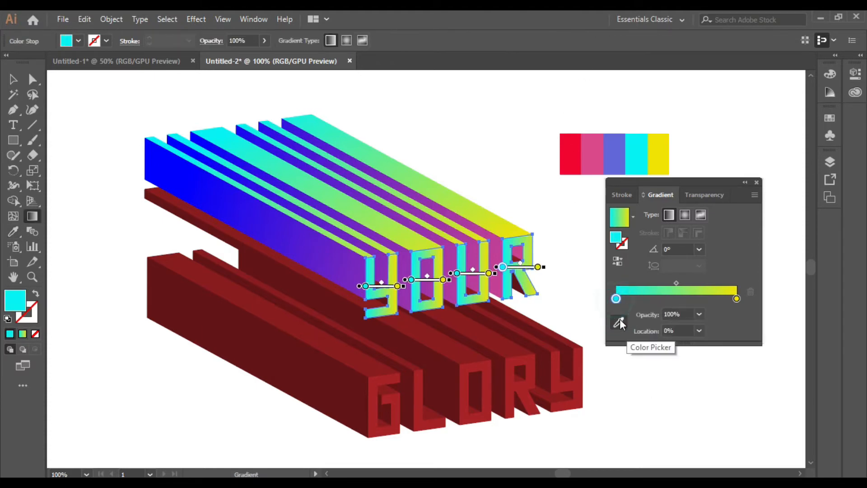
left_click(619, 321)
left_click(569, 152)
left_click_drag(500, 338, 496, 234)
mouse_move(501, 340)
left_mouse_down()
mouse_move(507, 323)
mouse_move(521, 318)
left_mouse_up()
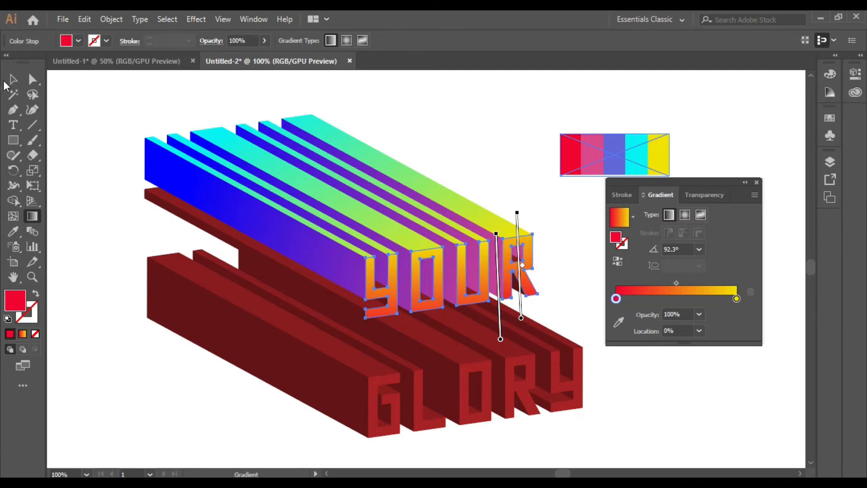
Ungroup the GLORY lettering twice to separate its pieces.
left_click(13, 79)
left_click(116, 254)
right_click(558, 384)
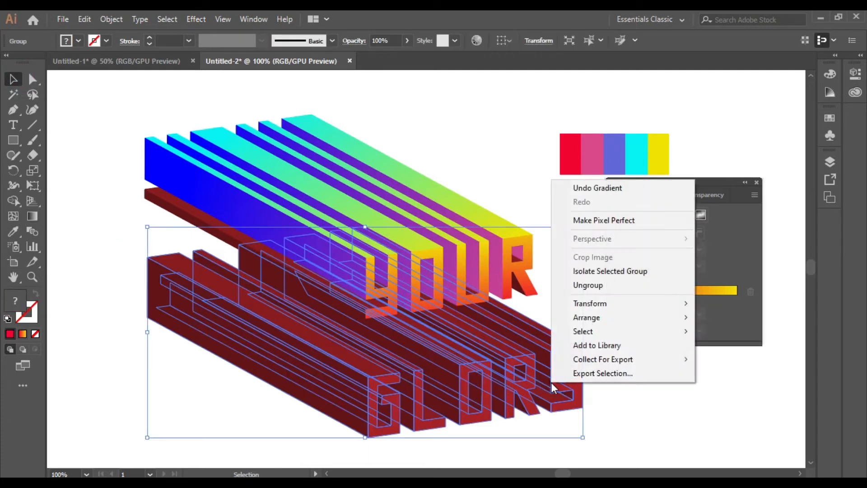
left_click(581, 285)
right_click(510, 391)
left_click(542, 294)
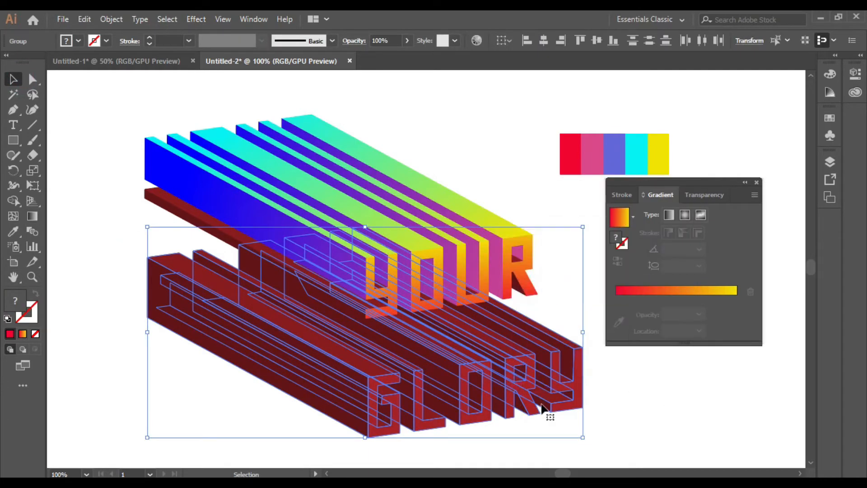
Select the top faces of the GLORY extrusion bars.
right_click(539, 406)
left_click(571, 309)
left_click(637, 368)
left_click(560, 334)
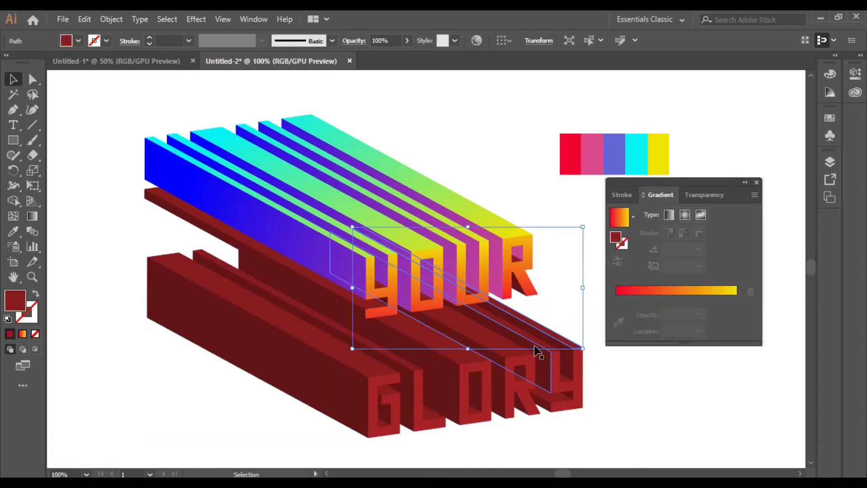
left_click(508, 354, "shift")
left_click(430, 341, "shift")
Apply the cyan-to-yellow bar gradient to all the GLORY bar tops.
left_click(355, 361, "shift")
left_click(351, 363, "shift")
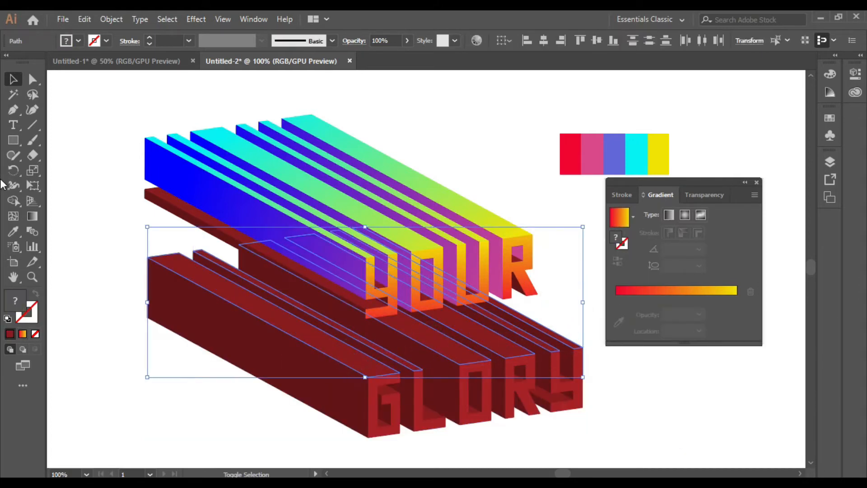
key("i")
left_click(281, 171)
Give the G, L, O, R and Y side faces the magenta-to-blue gradient from YOUR.
left_click(12, 80)
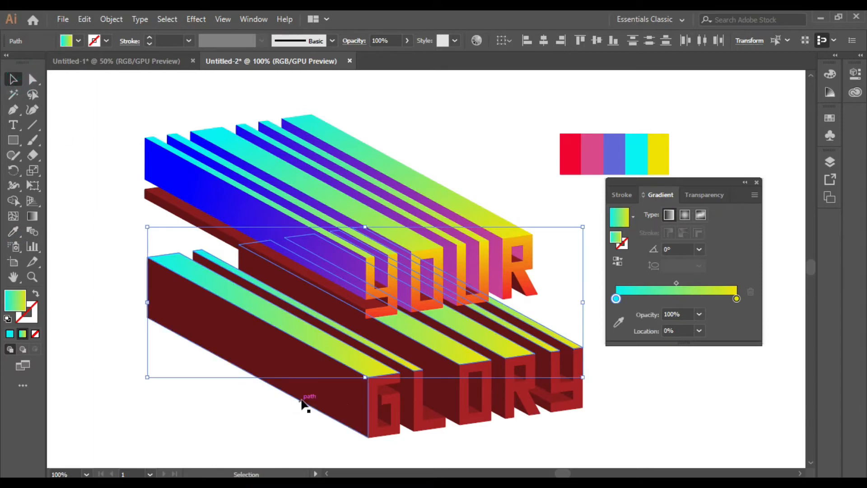
left_click(339, 397, "shift")
left_click(383, 412, "shift")
left_click(408, 406, "shift")
left_click(444, 398, "shift")
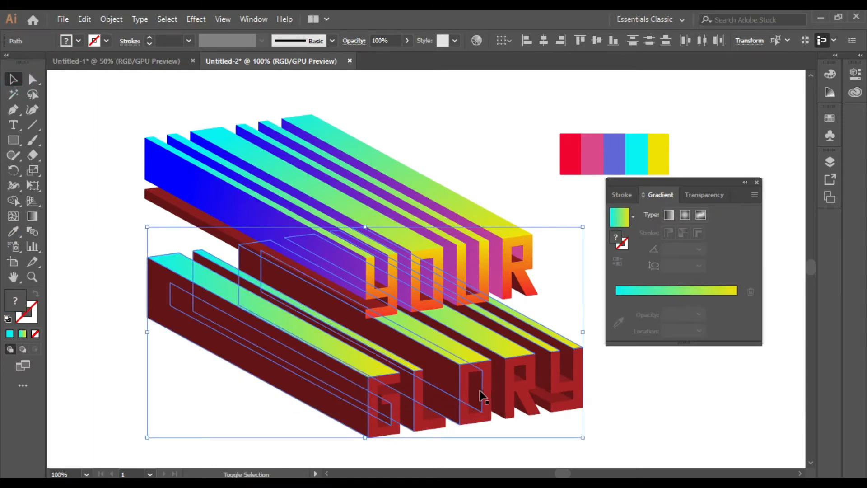
left_click(477, 392, "shift")
left_click(500, 394, "shift")
left_click(518, 371, "shift")
left_click(540, 368, "shift")
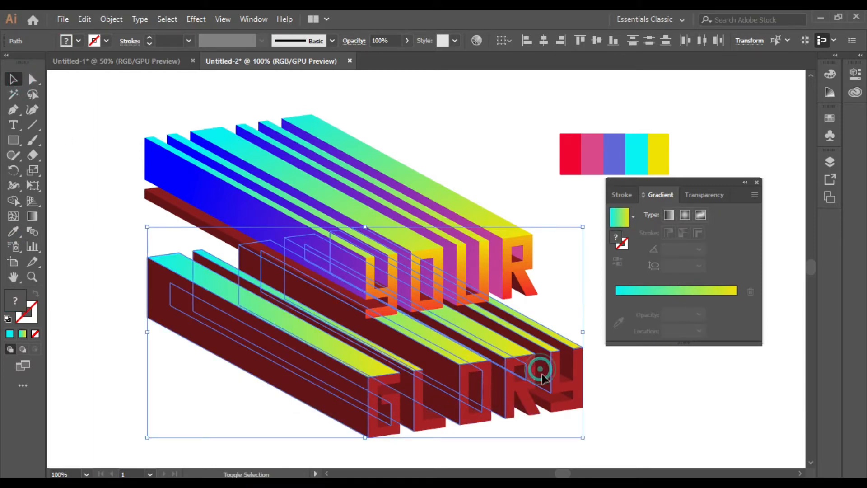
left_click(443, 385, "shift")
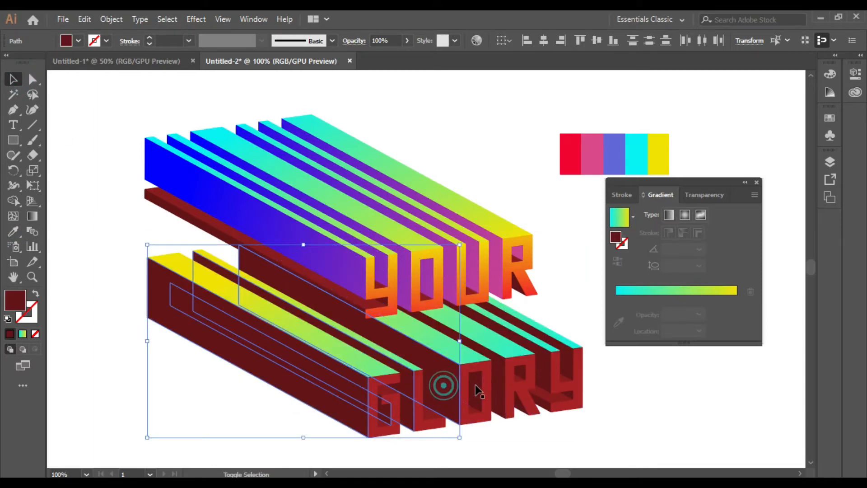
left_click(478, 389, "shift")
left_click(501, 389, "shift")
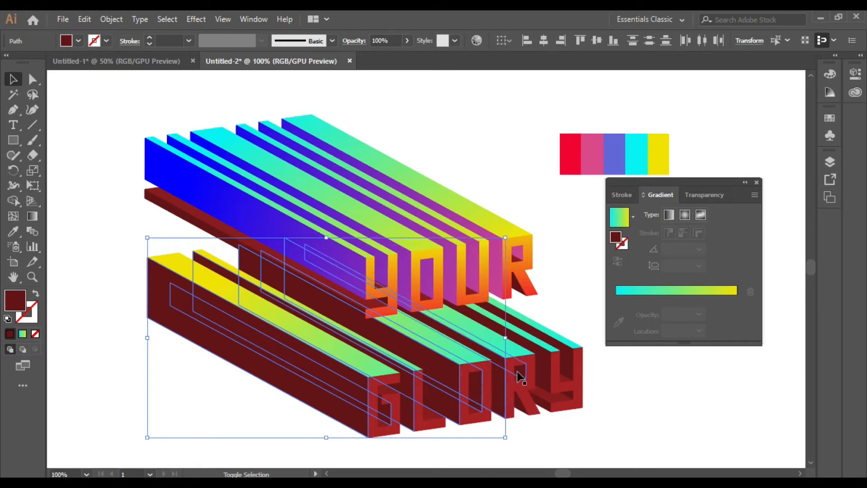
left_click(568, 371, "shift")
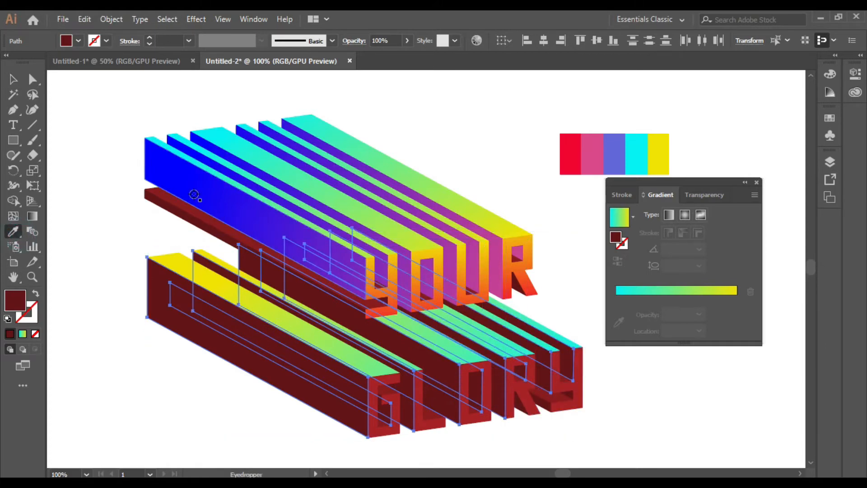
left_click(200, 195)
left_click(13, 79)
Angle the GLORY side-face gradient diagonally from lower right to upper left.
left_click(646, 395)
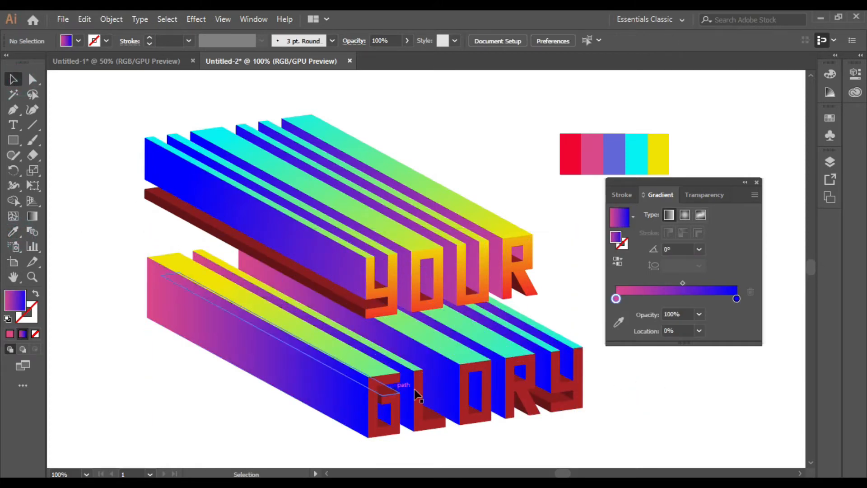
left_click(352, 406, "shift")
left_click(429, 386, "shift")
left_click(401, 389, "shift")
left_click(483, 388, "shift")
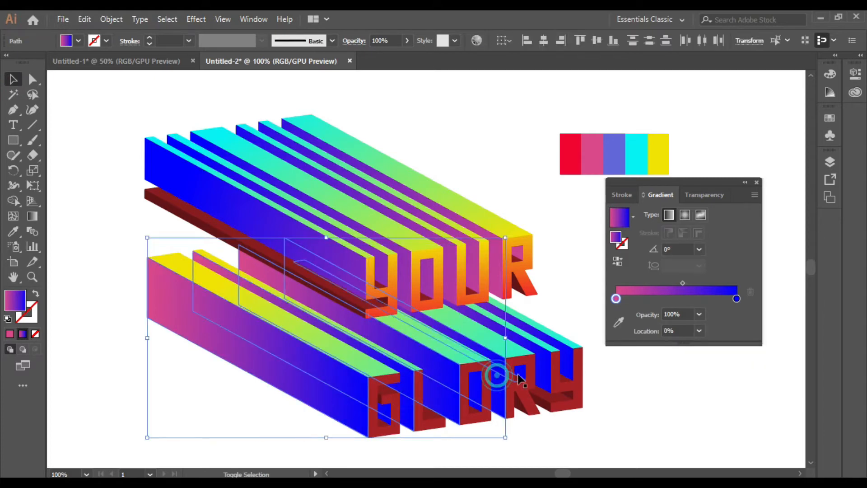
left_click(519, 383, "shift")
left_click(573, 382, "shift")
left_click(32, 216)
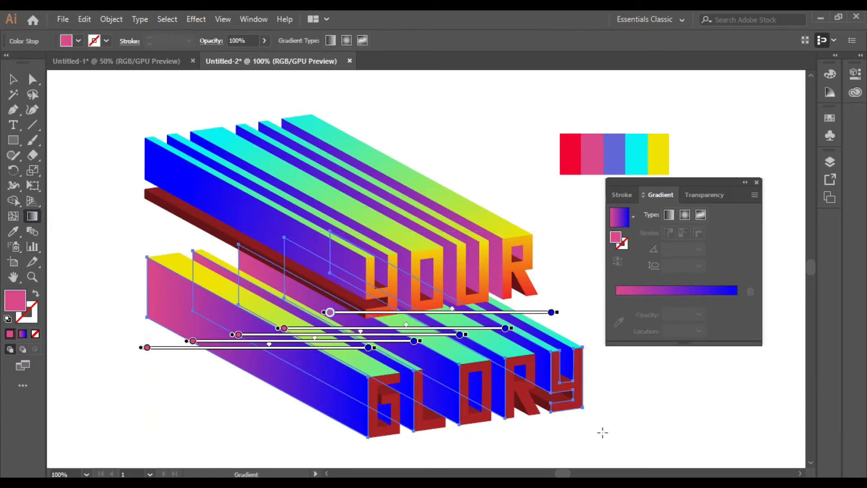
left_click_drag(612, 435, 133, 216)
left_click_drag(620, 363, 214, 247)
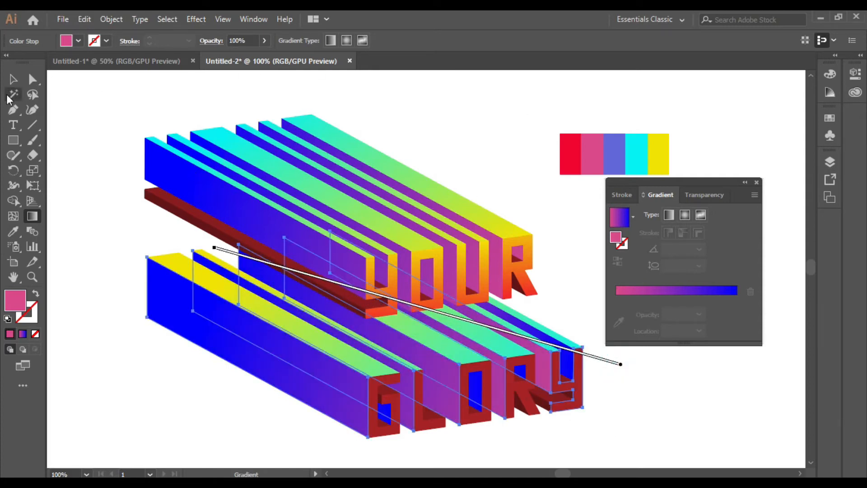
left_click(13, 79)
left_click(632, 391)
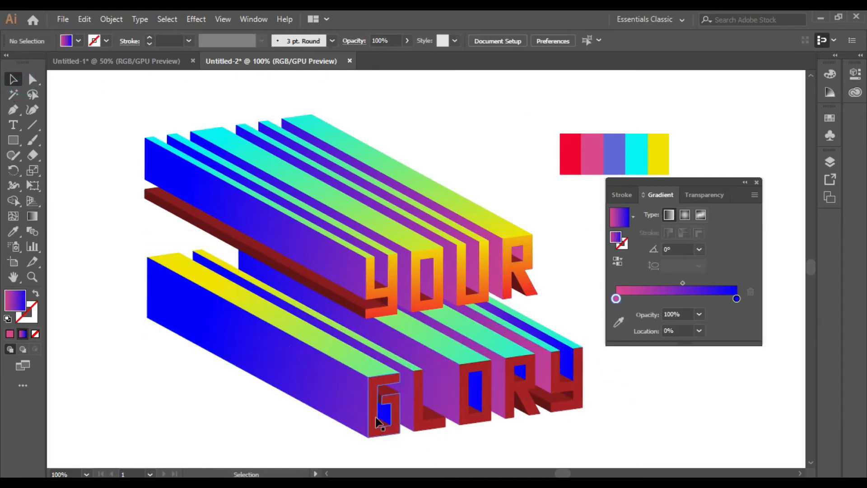
Give GLORY's G, L, O, R, Y faces YOUR's red-to-yellow gradient, running vertically.
left_click(379, 428)
left_click(428, 422, "shift")
left_click(476, 409, "shift")
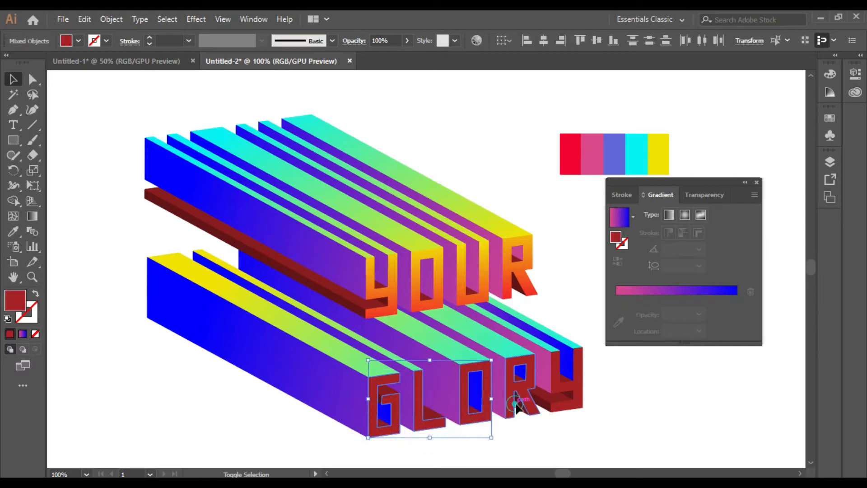
left_click(517, 404, "shift")
left_click(569, 383, "shift")
left_click(13, 231)
left_click(412, 307)
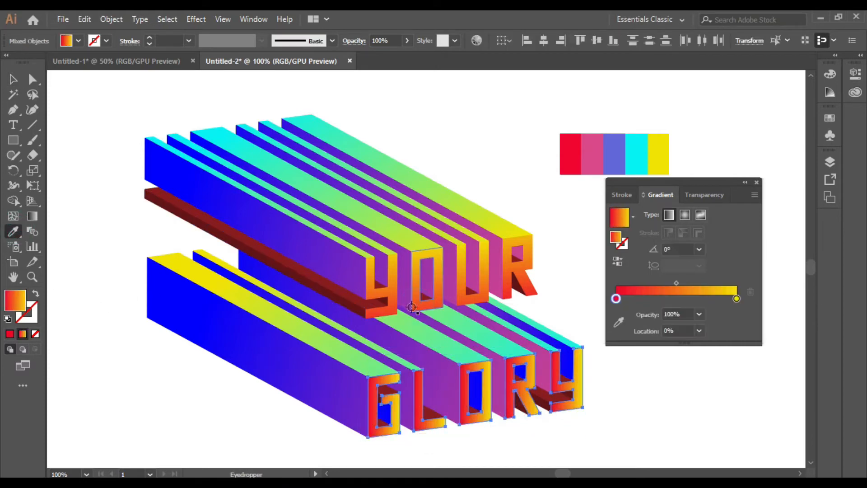
left_click(32, 215)
left_click_drag(507, 442, 500, 341)
left_click(13, 79)
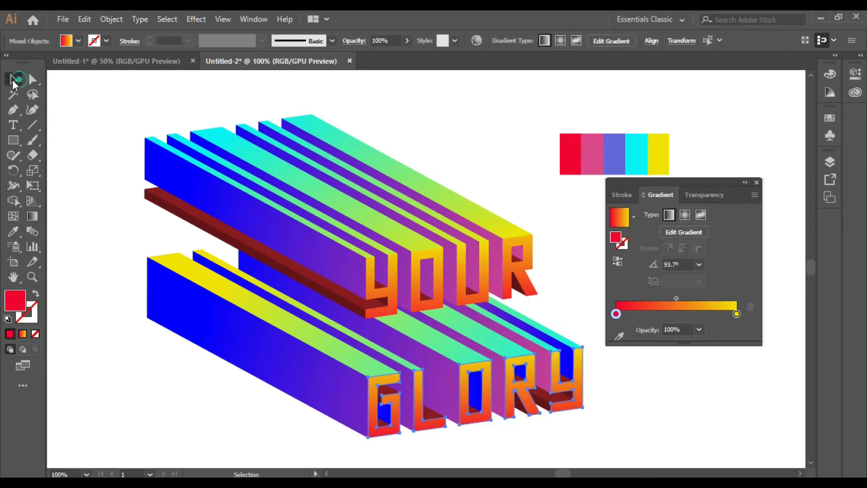
left_click(657, 405)
Fill the four GLORY shadow paths with the cyan-to-yellow beam gradient angled at 116.3°.
left_click(551, 404)
left_click(519, 405, "shift")
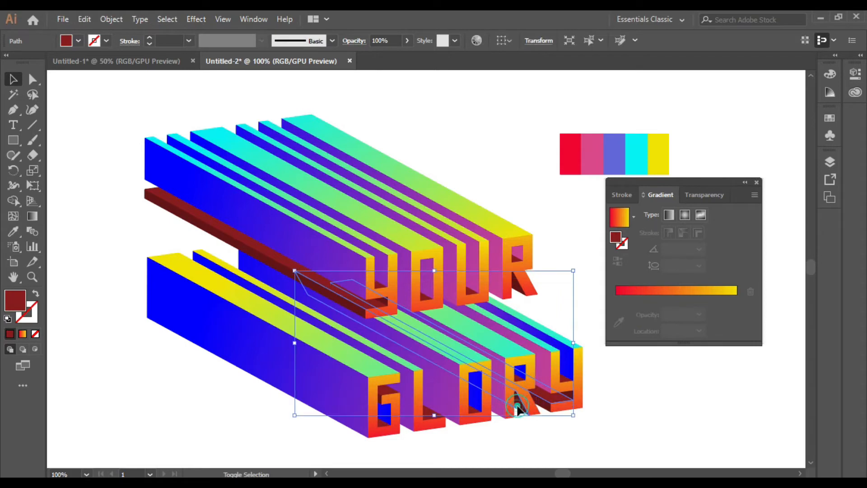
left_click(431, 416, "shift")
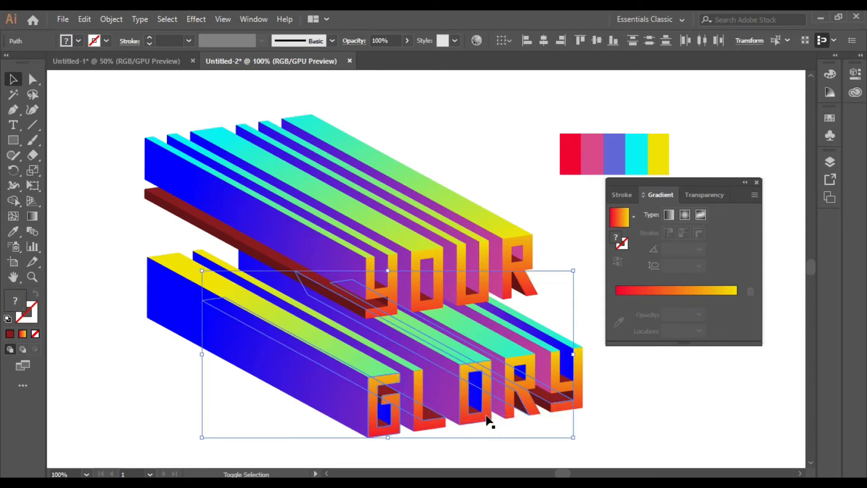
left_click(381, 422, "shift")
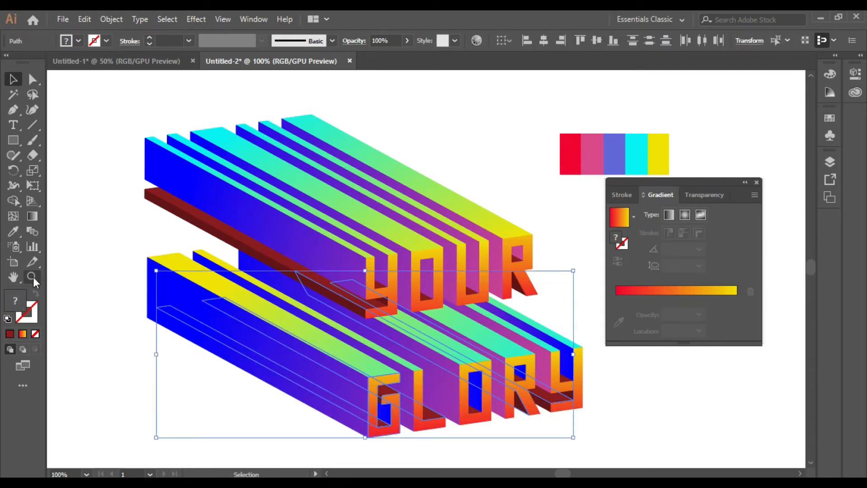
left_click(13, 231)
left_click(402, 240)
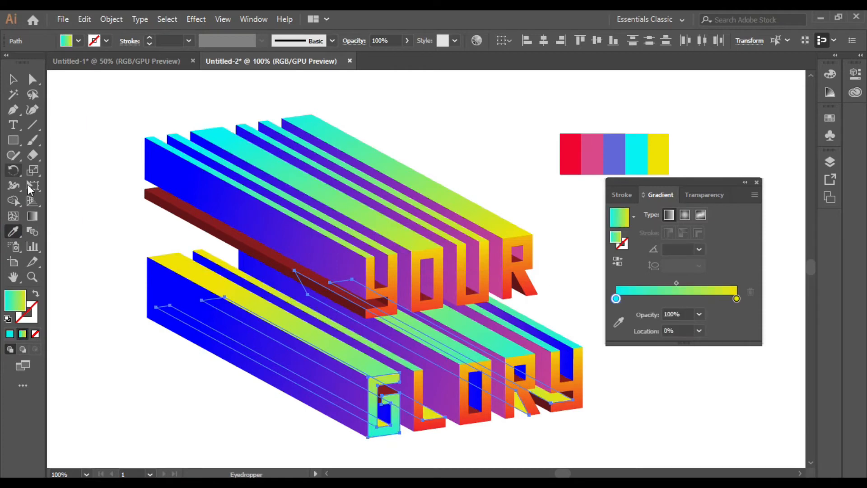
left_click(32, 216)
left_click_drag(417, 270, 567, 438)
left_click_drag(391, 325, 483, 450)
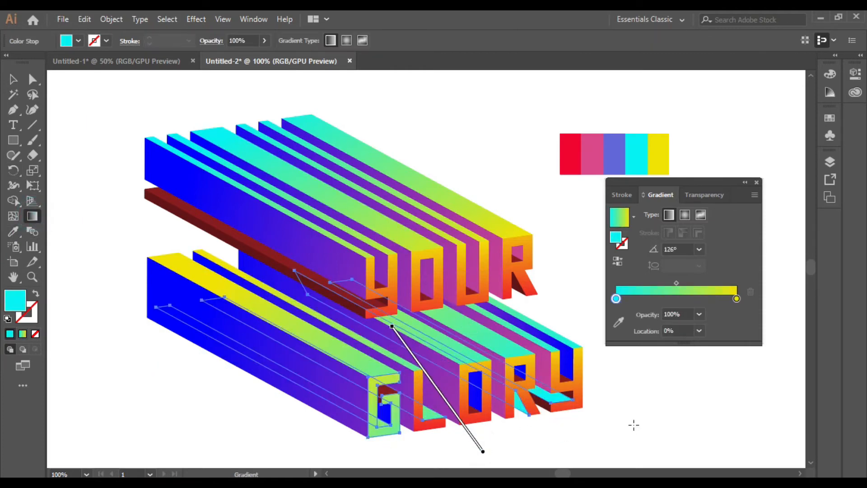
left_click_drag(566, 282, 640, 432)
left_click(12, 83)
left_click(51, 163)
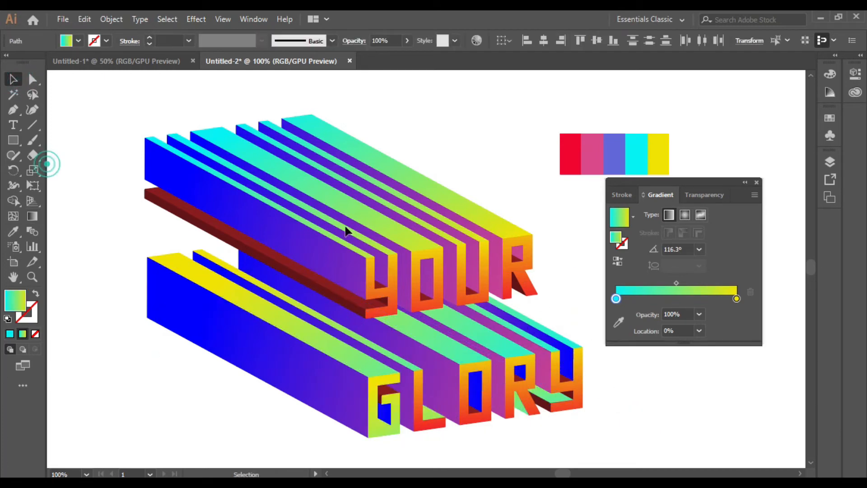
left_click(336, 295)
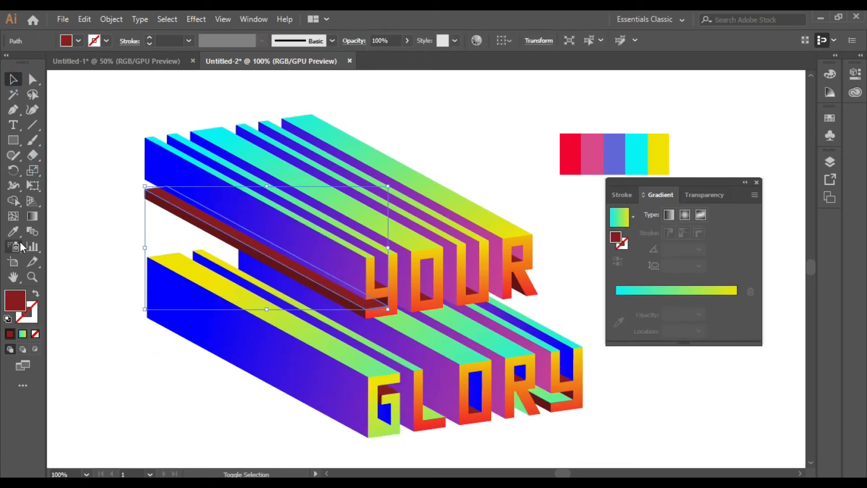
Fill the dark red top-edge bar beside YOUR with the Y's red-to-yellow gradient.
left_click(12, 231)
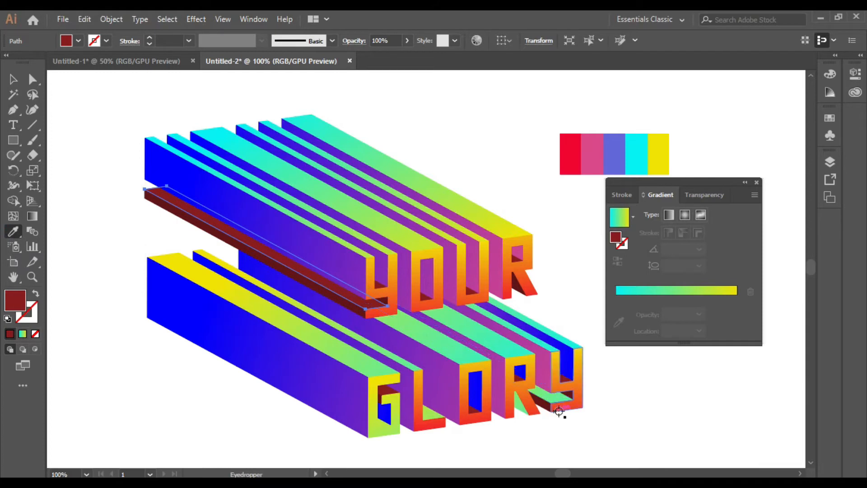
left_click(561, 406)
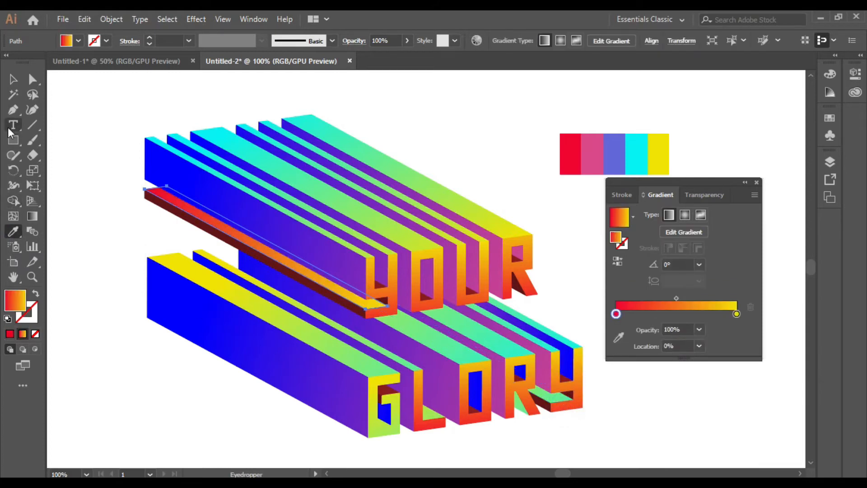
left_click(13, 79)
left_click(77, 149)
Give the dark red underside bar a pink-to-blue gradient angled at 122.6°.
left_click(248, 248)
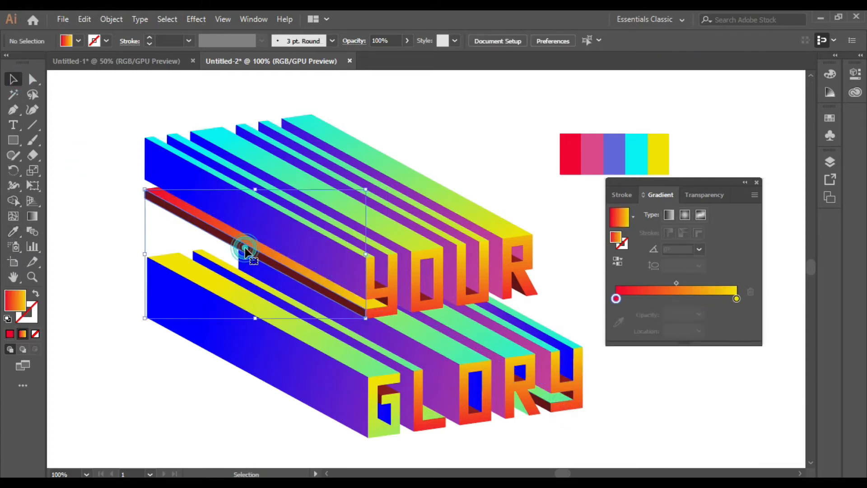
left_click(14, 231)
left_click(393, 301)
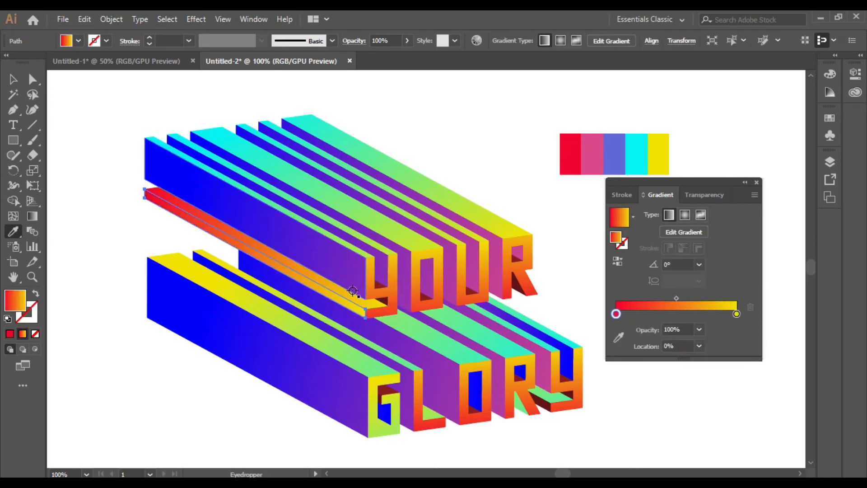
left_click(32, 216)
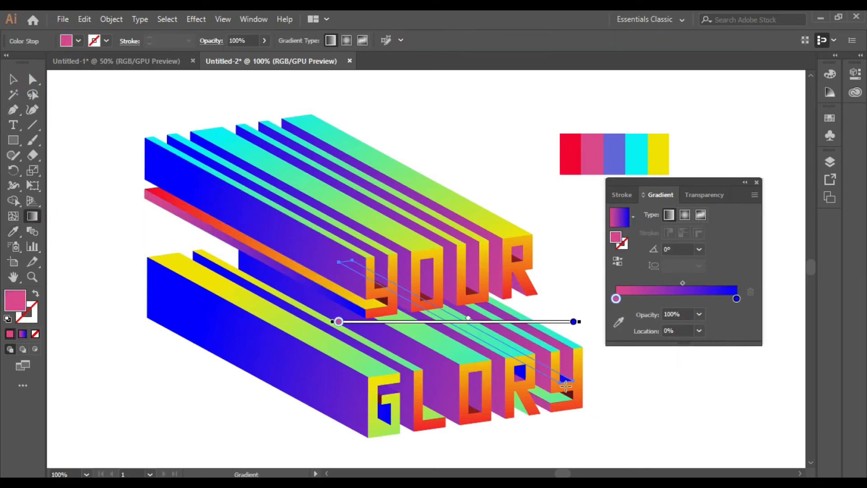
left_click_drag(641, 394, 484, 338)
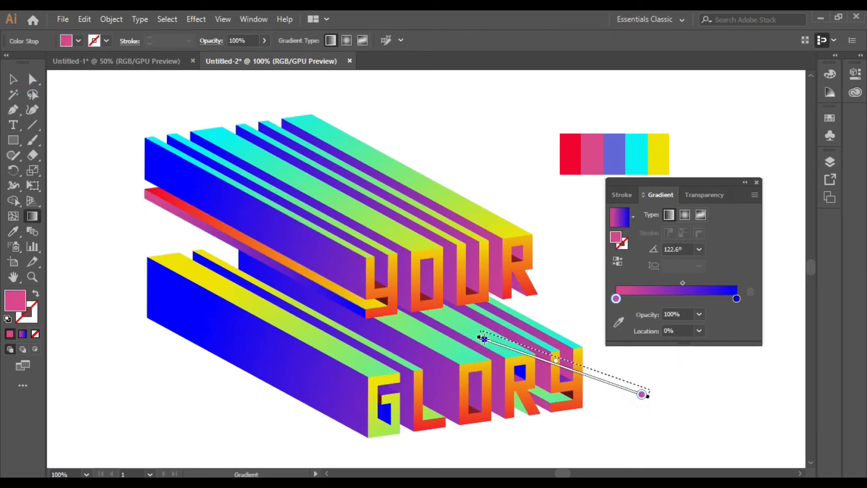
left_click(21, 79)
left_click(642, 426)
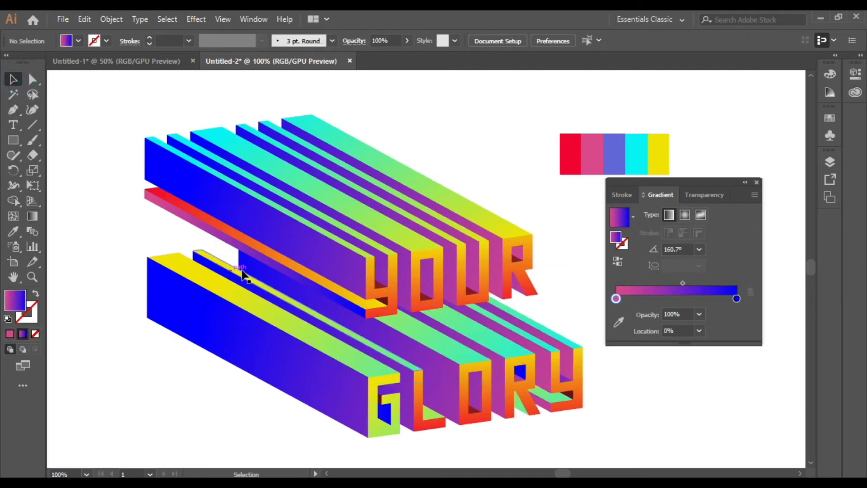
Fill the dark red piece inside the Y of YOUR with the pink-to-blue gradient.
left_click(382, 302)
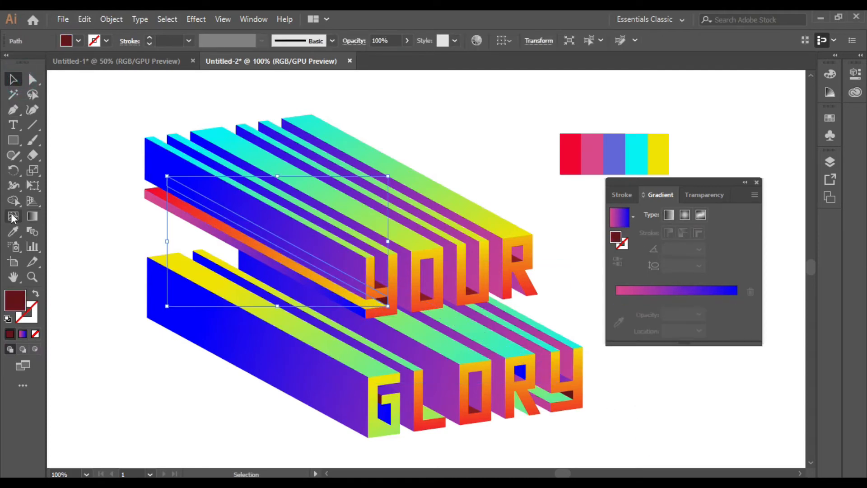
left_click(13, 231)
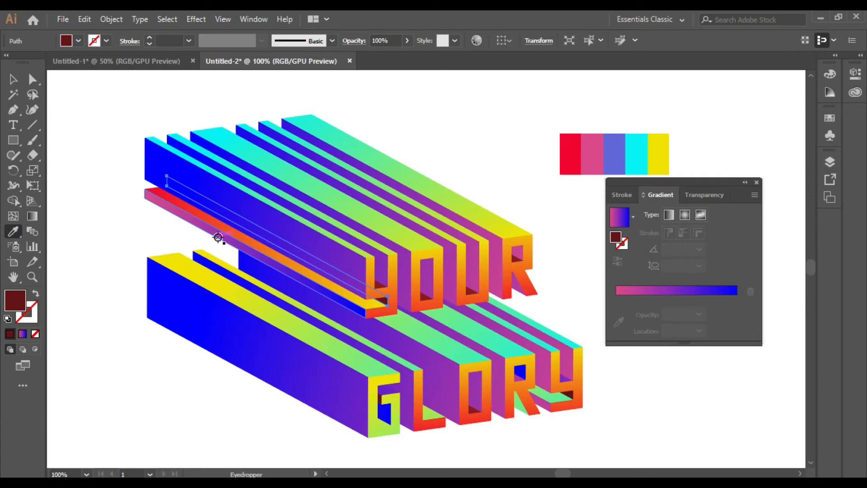
left_click(221, 237)
left_click(13, 79)
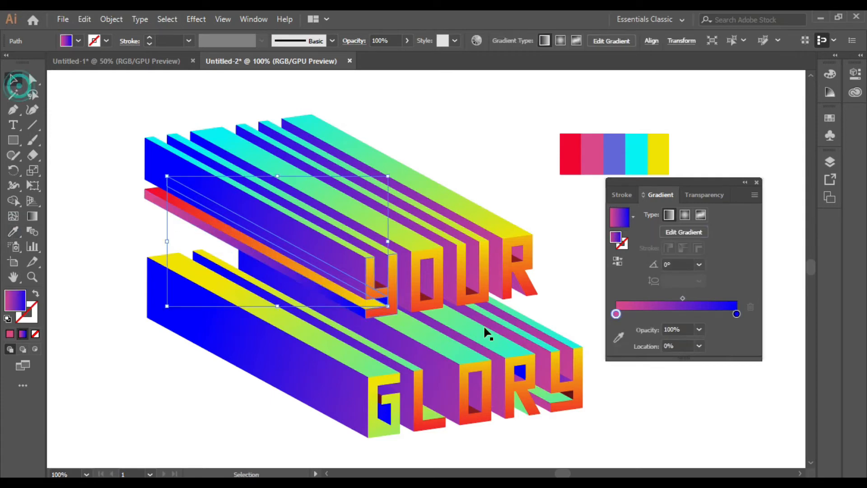
left_click(671, 412)
Zoom to 150% and give the dark red path on the R a purple-blue gradient at -11.9°.
key("ctrl+plus")
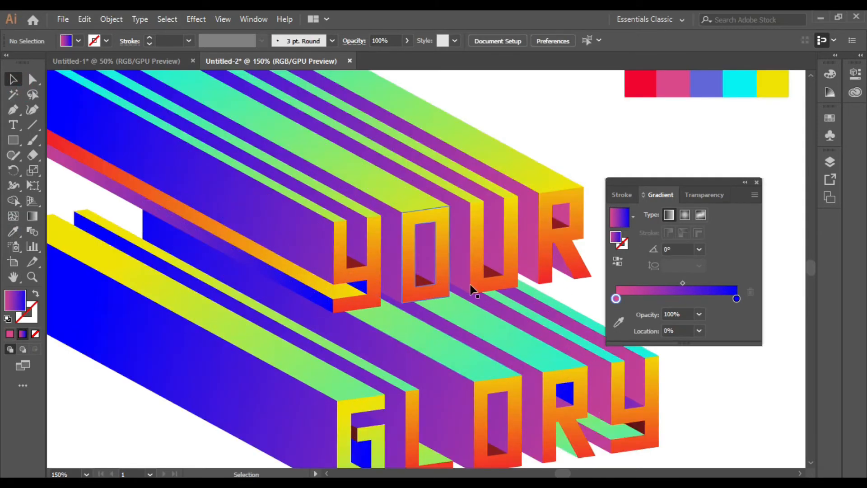
left_click(560, 229)
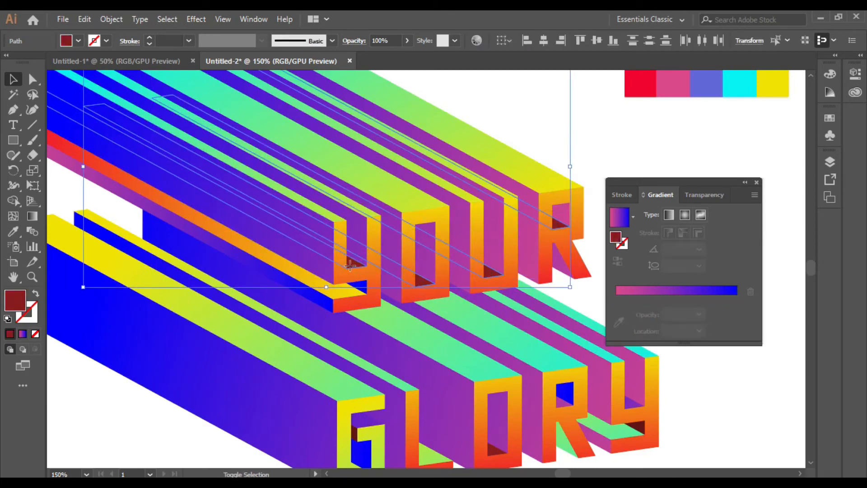
left_click(13, 234)
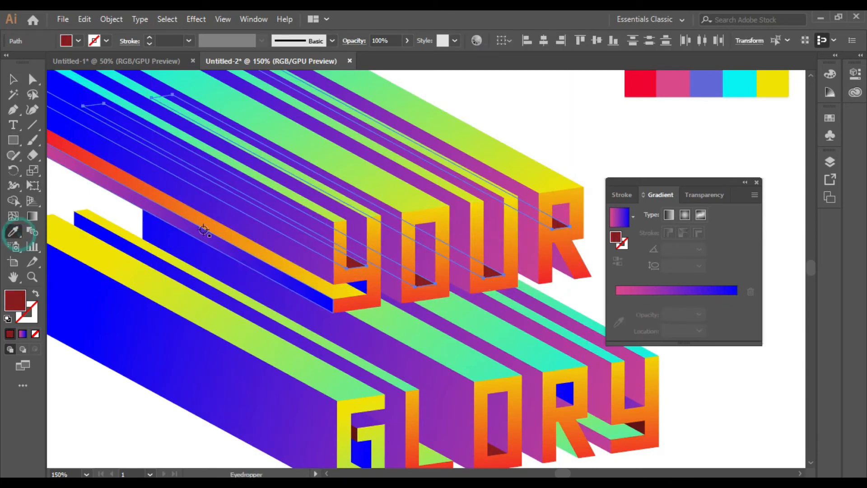
left_click(247, 230)
left_click(30, 218)
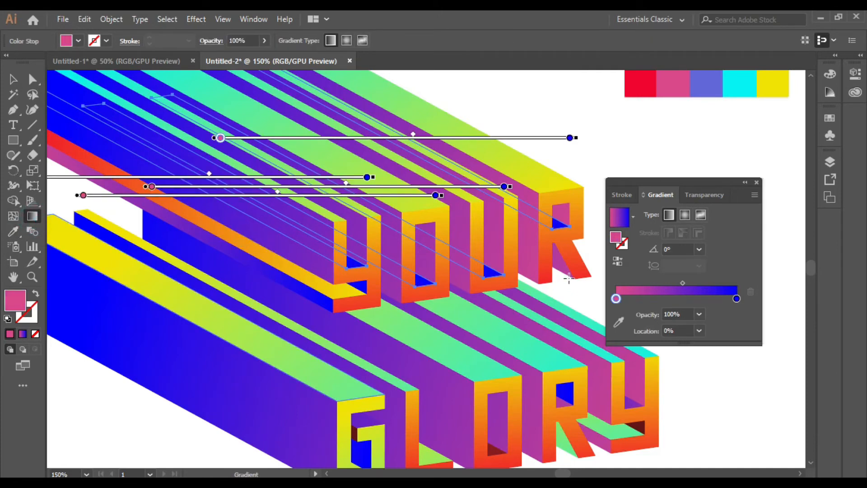
left_click_drag(575, 279, 288, 194)
left_click_drag(181, 181, 607, 271)
left_click(11, 81)
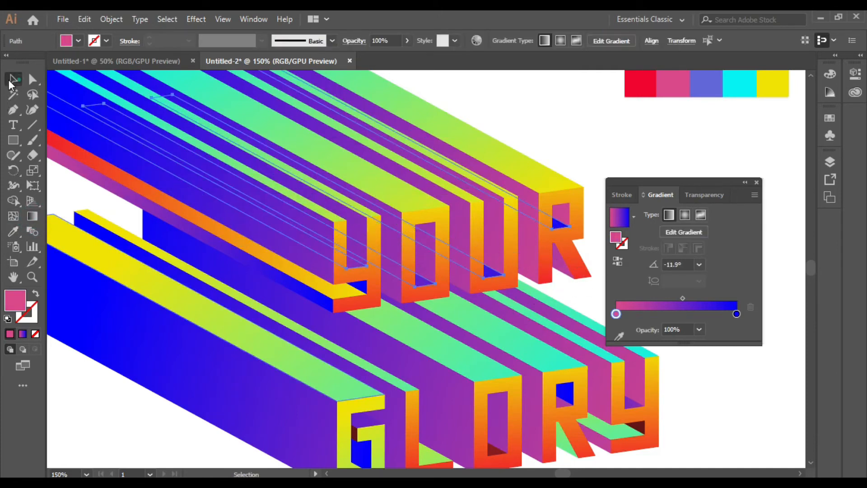
left_click(724, 386)
Fill the thin bars along GLORY with the red-to-yellow gradient angled at 163.1°.
scroll(702, 379, "down", 1)
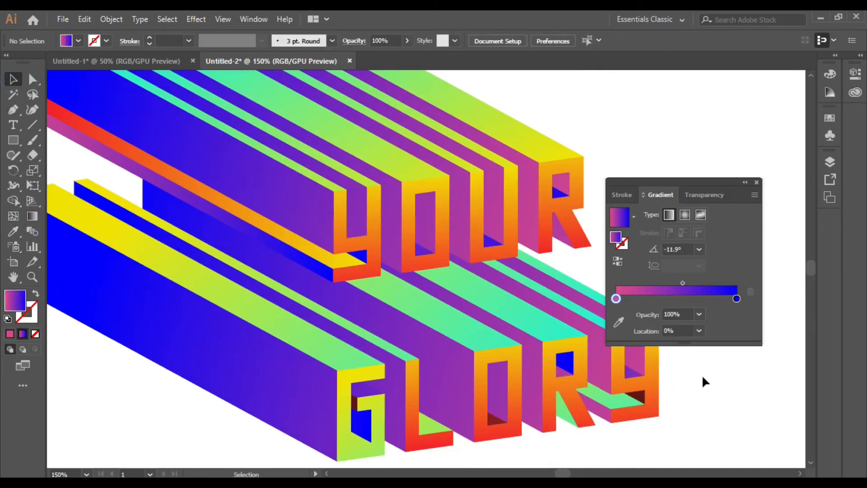
left_click(640, 401)
left_click(354, 409, "shift")
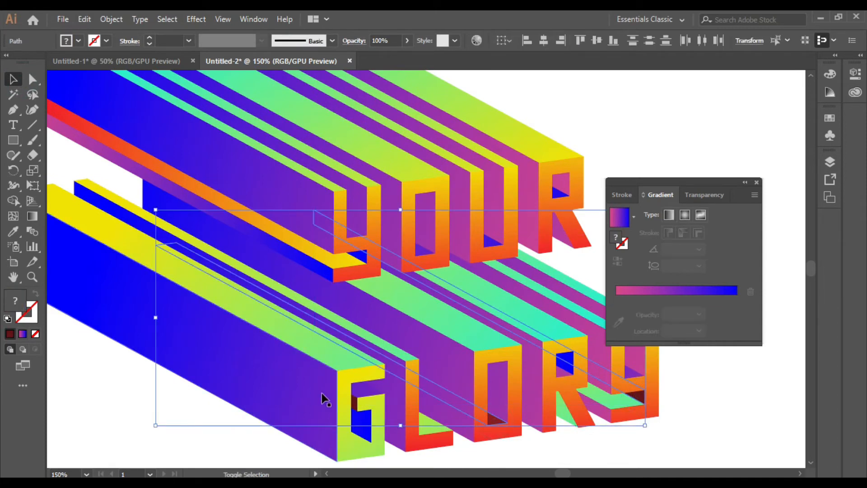
left_click(354, 409, "shift")
left_click(14, 232)
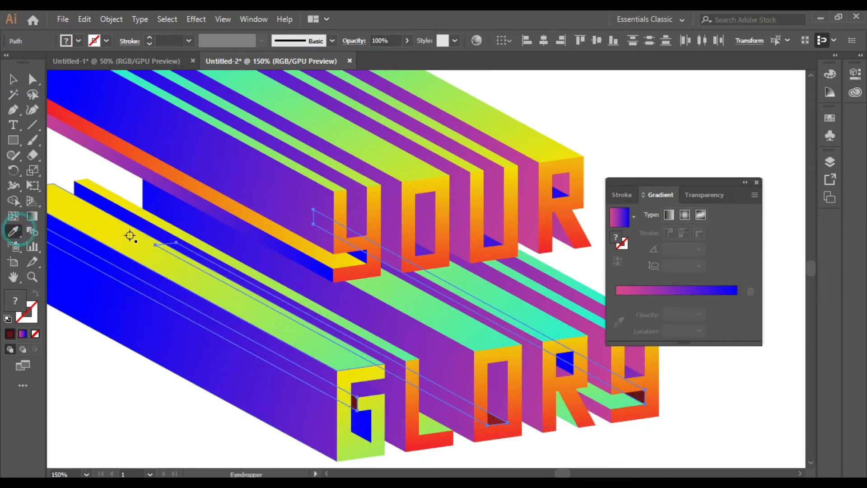
left_click(236, 210)
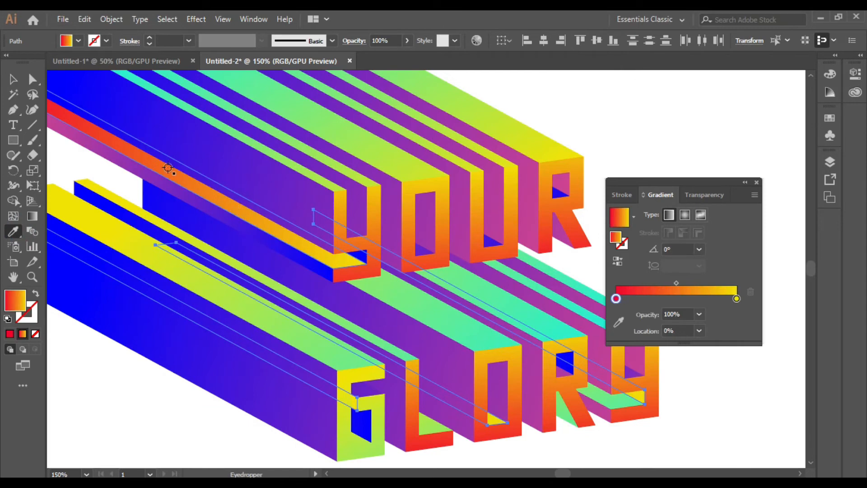
left_click(410, 169)
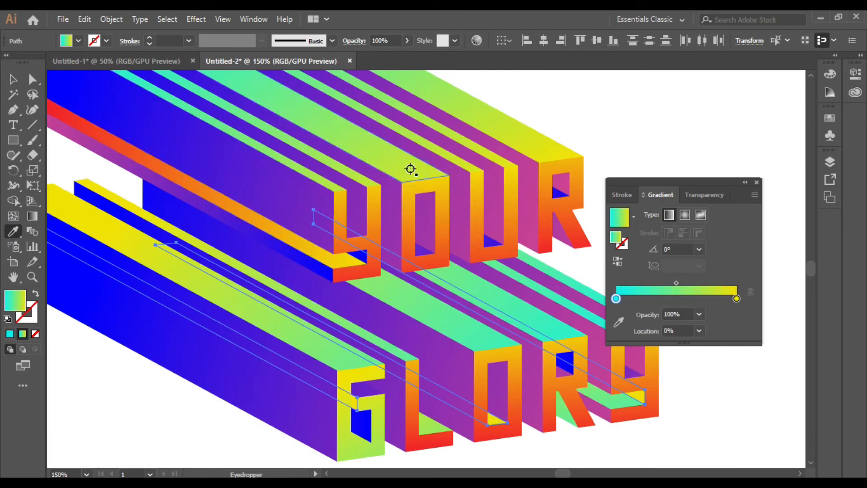
left_click(239, 211)
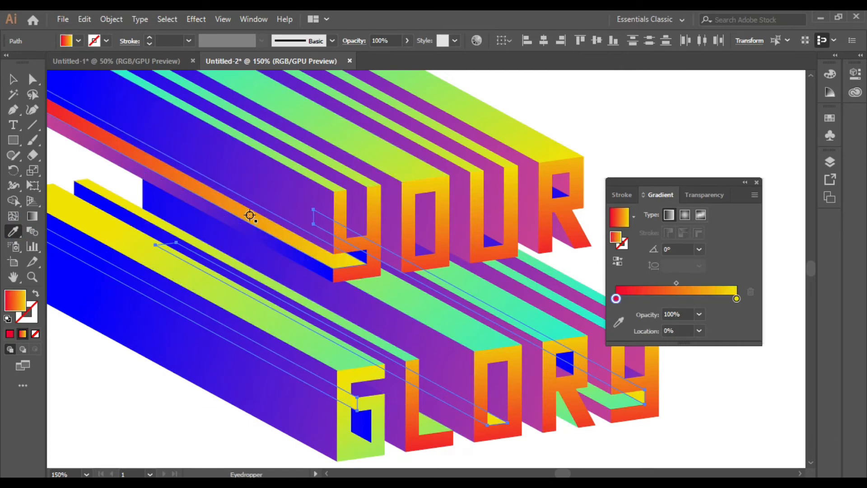
key("g")
mouse_move(713, 424)
left_mouse_down()
mouse_move(371, 316)
mouse_move(441, 361)
left_mouse_up()
left_click_drag(734, 363, 398, 262)
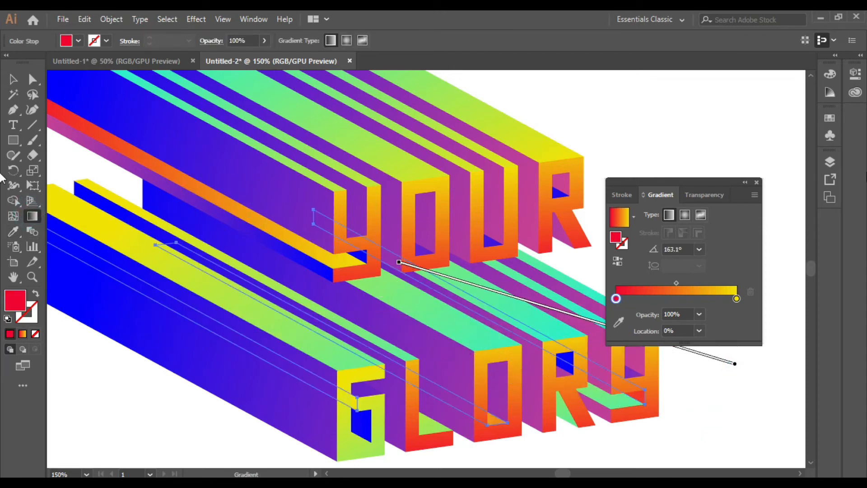
left_click(756, 183)
key("v")
left_click(695, 262)
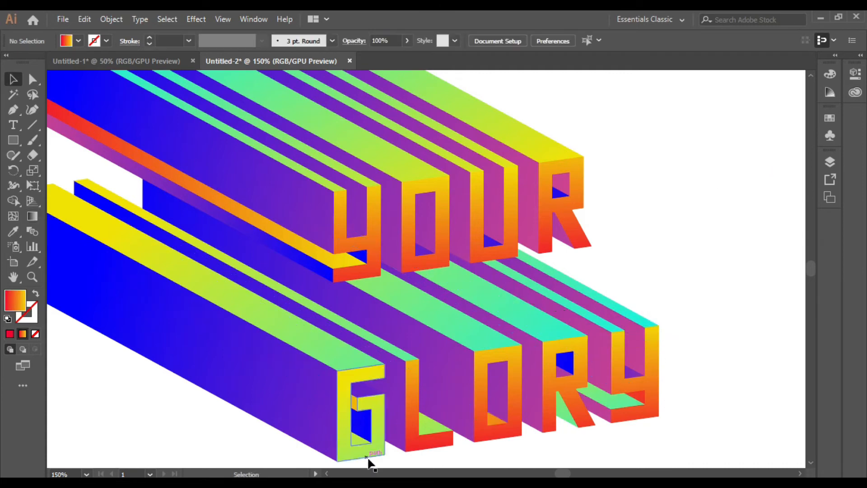
Delete the colour-swatch strip beside the lettering.
scroll(427, 413, "down", 2)
scroll(598, 373, "up", 1)
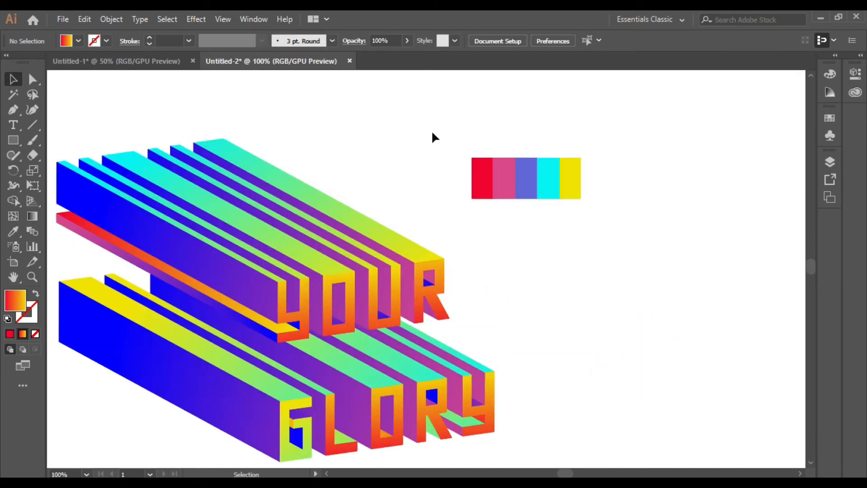
left_click_drag(433, 132, 615, 241)
key("Delete")
scroll(477, 334, "down", 2)
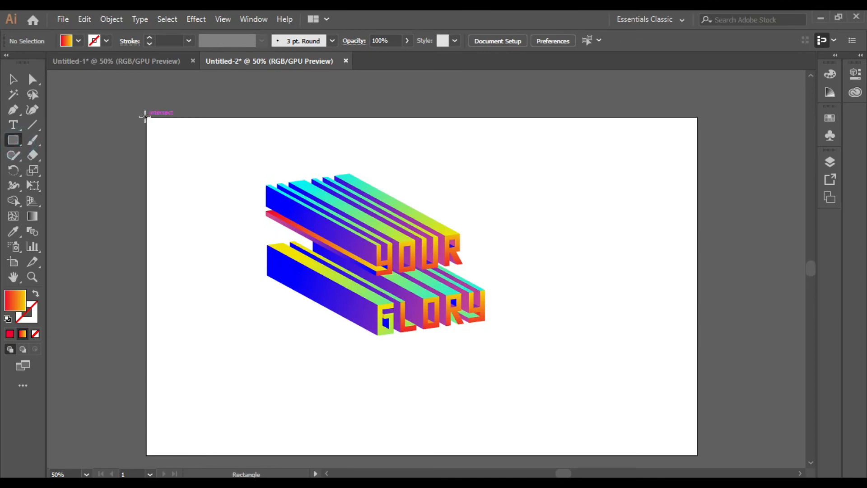
Draw a rectangle covering the whole artboard and send it behind the 3D text.
left_click_drag(144, 116, 697, 455)
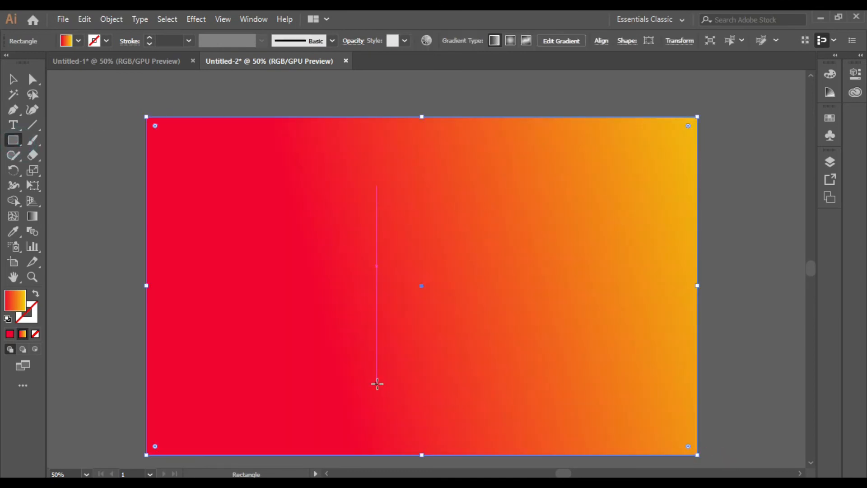
right_click(377, 383)
mouse_move(421, 318)
left_click(548, 361)
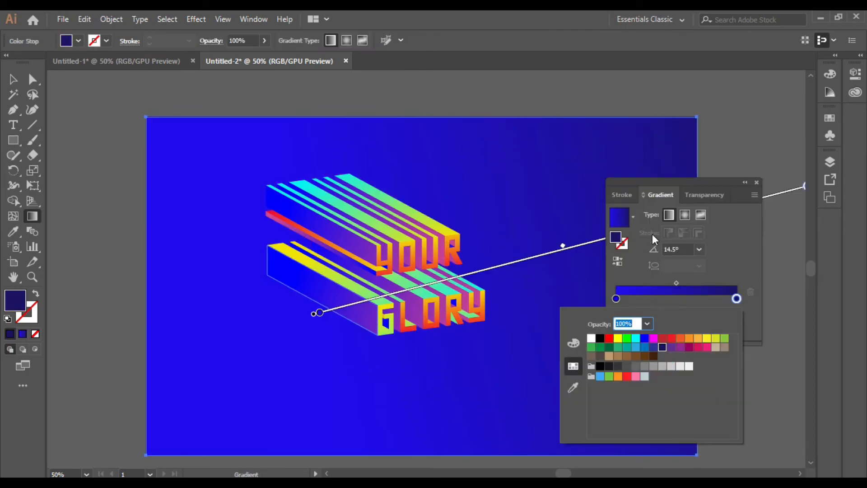
Make the rectangle's gradient radial in blues, remove the middle stop and colour the centre stop dark blue.
left_click(685, 213)
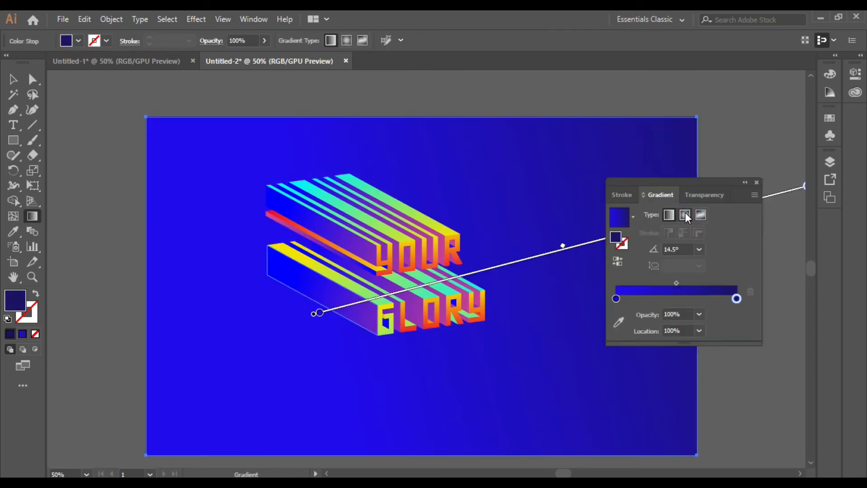
left_click(685, 213)
left_click_drag(694, 183, 735, 182)
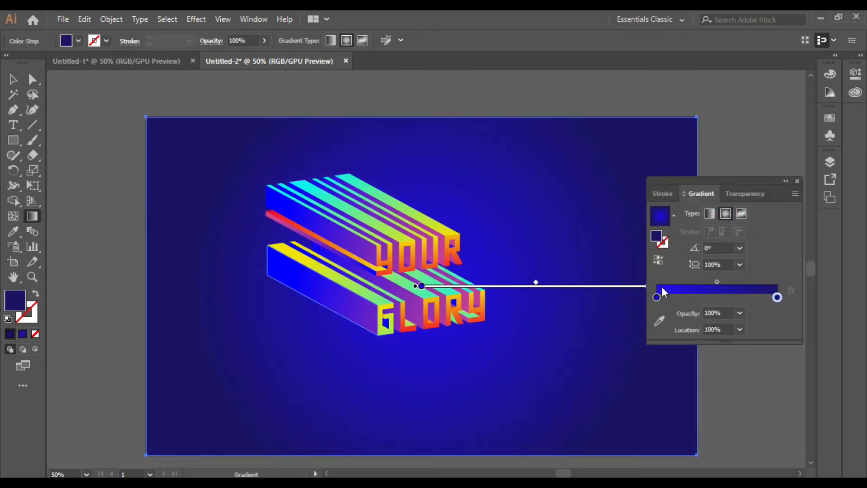
left_click_drag(697, 298, 766, 298)
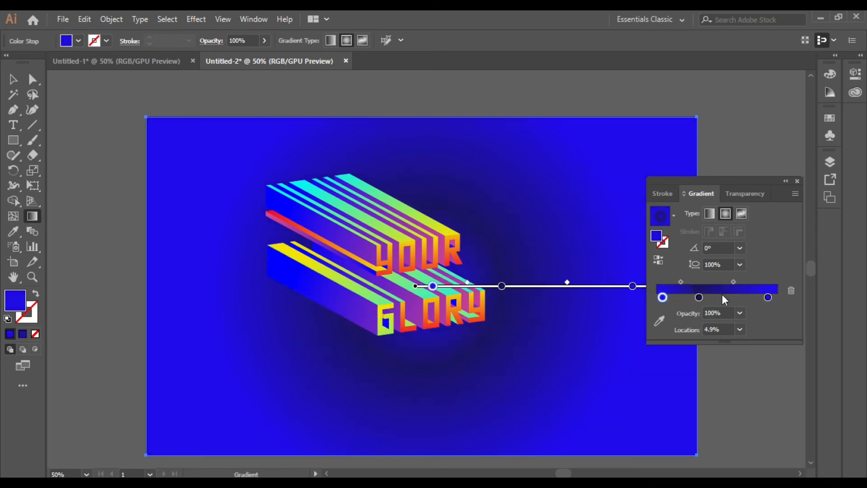
left_click_drag(733, 282, 761, 283)
left_click_drag(709, 298, 694, 309)
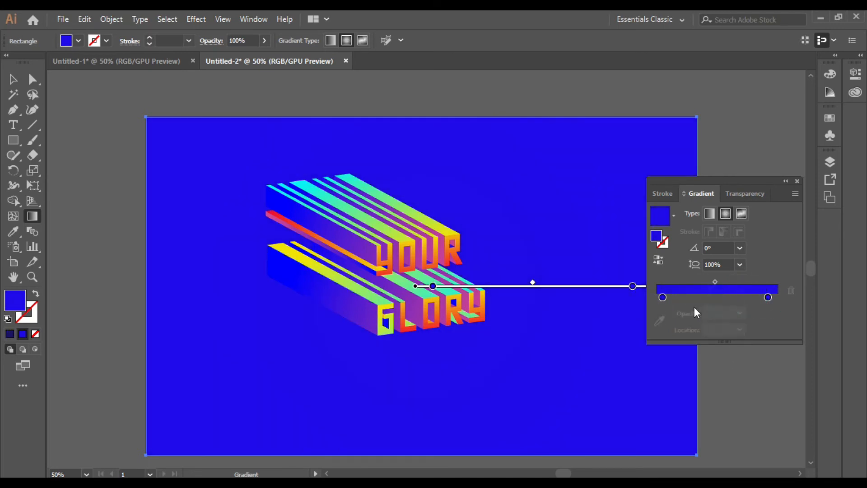
double_click(662, 298)
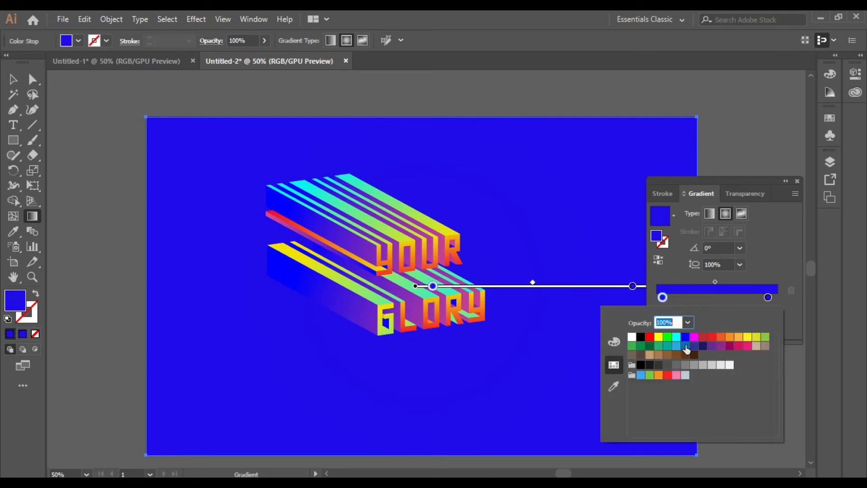
left_click(702, 346)
left_click(633, 285)
Set the outer stop to about 91%, resize the radial spread and make the outer stop brighter blue.
mouse_move(635, 203)
left_mouse_down()
mouse_move(616, 196)
mouse_move(638, 207)
left_mouse_up()
left_click_drag(632, 291, 615, 294)
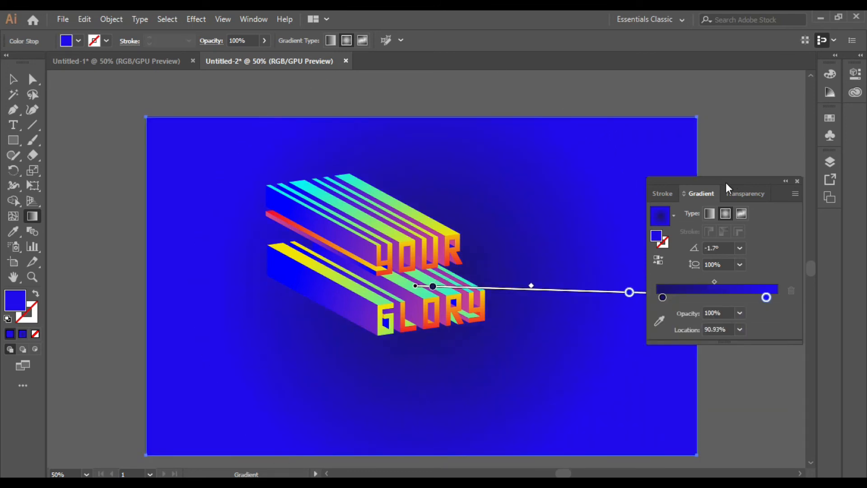
left_click_drag(726, 187, 784, 88)
left_click(809, 56)
left_click_drag(650, 293, 568, 291)
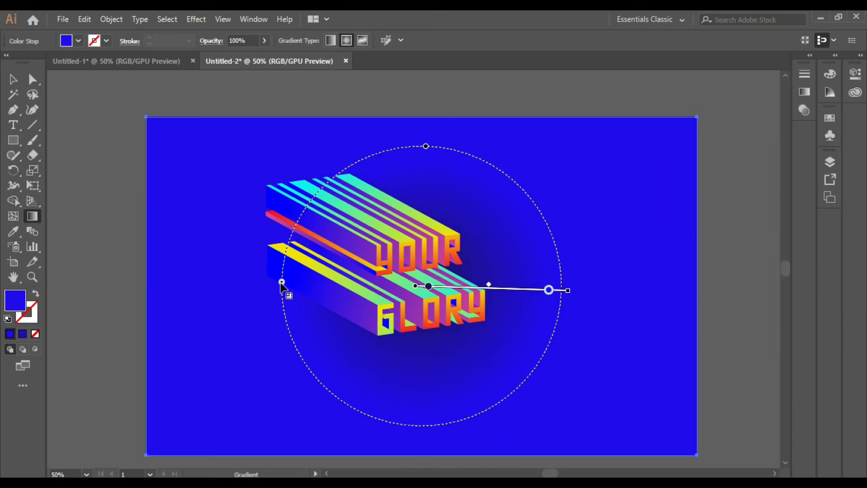
left_click_drag(284, 284, 201, 280)
left_click_drag(432, 287, 421, 286)
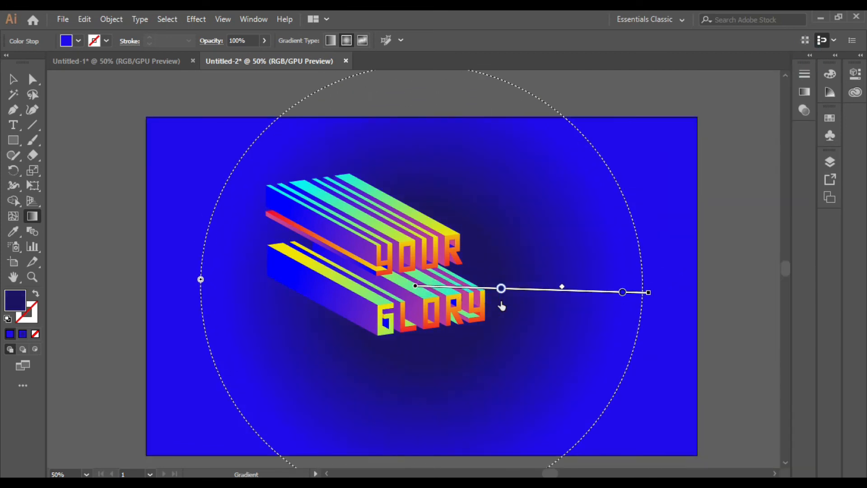
double_click(623, 292)
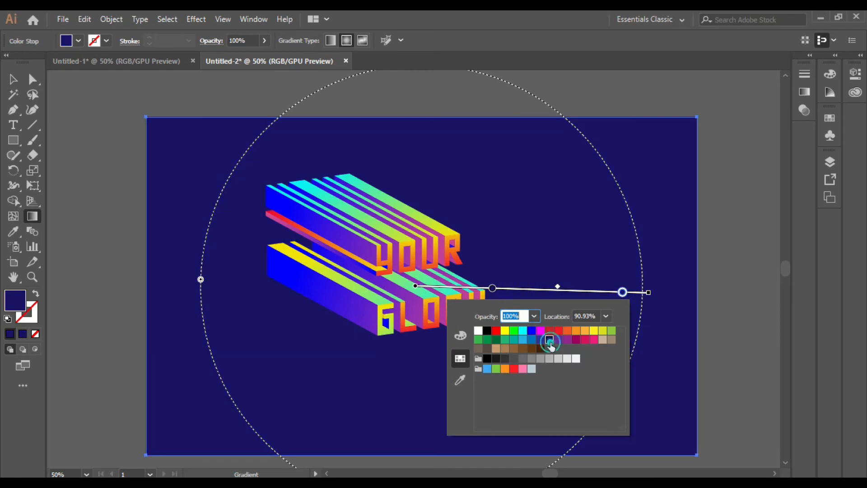
left_click(541, 339)
left_click(16, 84)
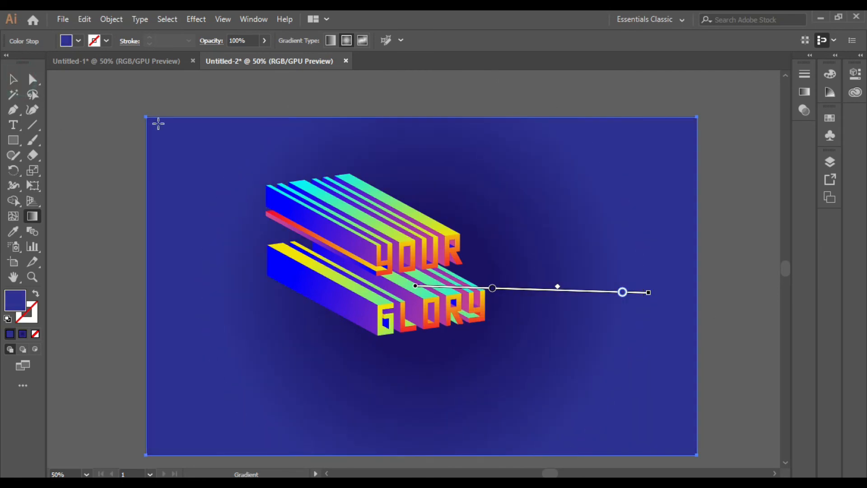
left_click(13, 81)
left_click(228, 102)
Open and close the Layers panel from the panels list.
left_click(253, 19)
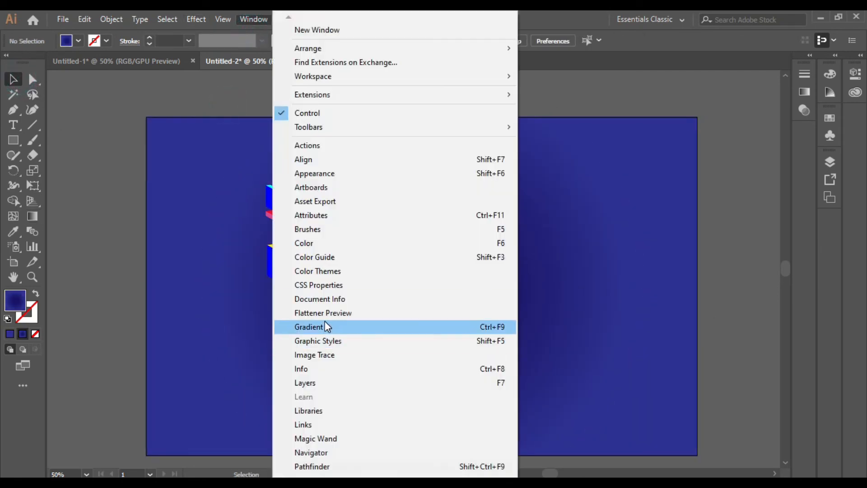
left_click(316, 383)
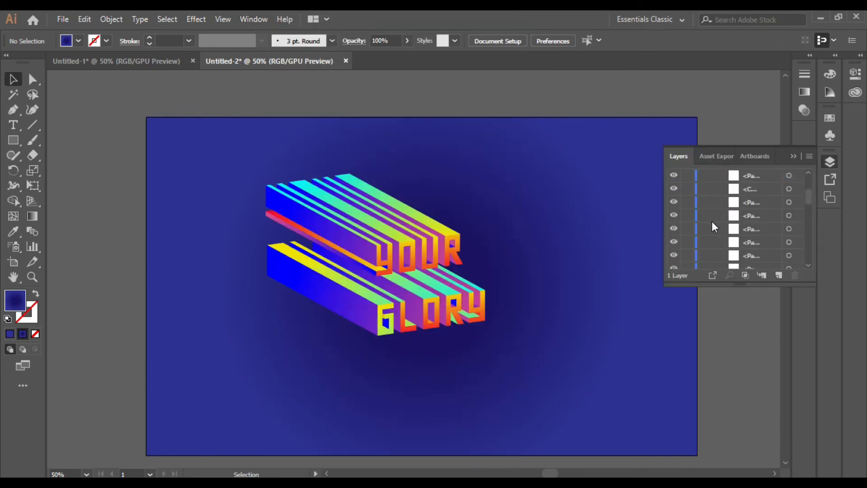
left_click(686, 259)
left_click(790, 155)
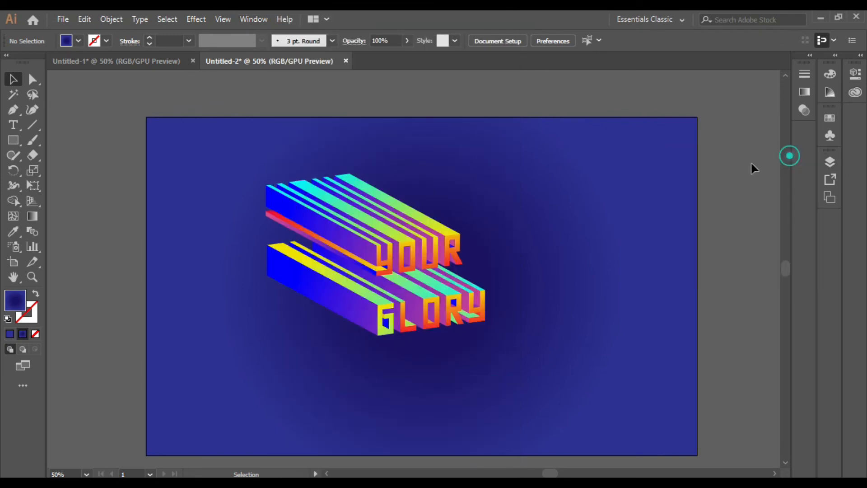
Marquee-select the 3D lettering, scale it up and move it toward the artboard's top-left.
left_click_drag(425, 282, 602, 422)
left_click_drag(527, 367, 418, 317)
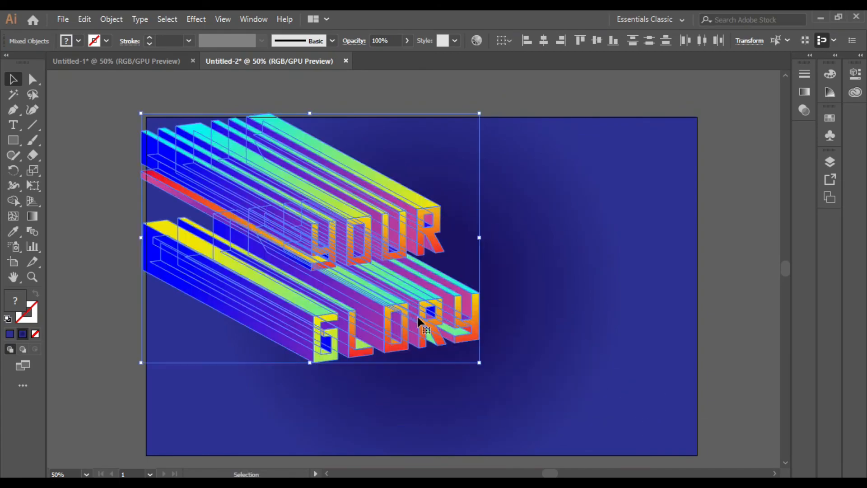
left_click_drag(479, 365, 551, 412)
left_click_drag(505, 385, 472, 364)
left_click_drag(520, 387, 545, 410)
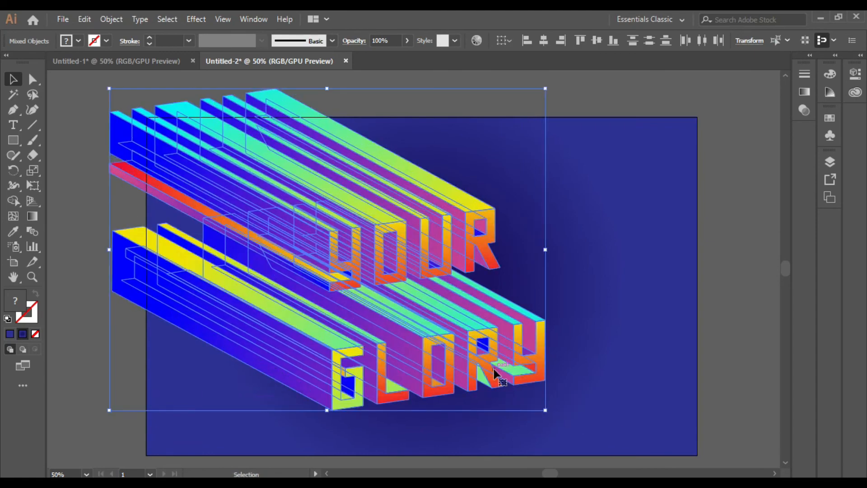
mouse_move(490, 364)
left_mouse_down()
mouse_move(478, 359)
mouse_move(486, 351)
left_mouse_up()
left_click(630, 345)
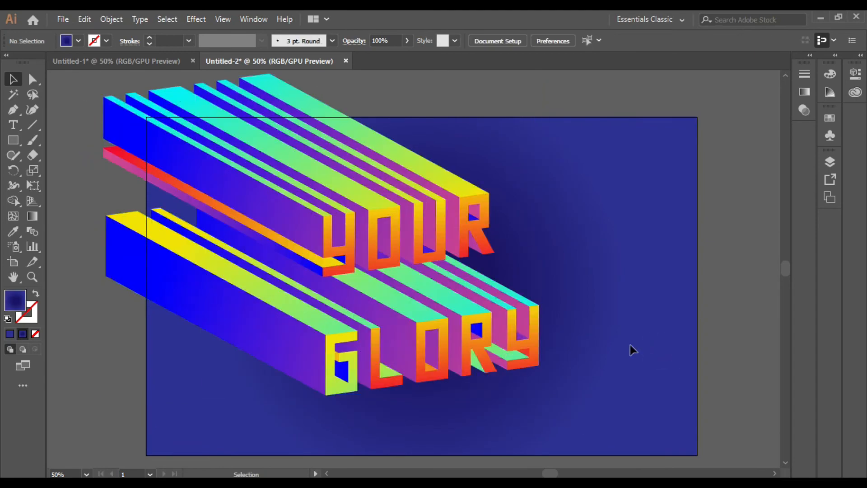
Select all the lettering objects with Ctrl+A and scale them larger again.
left_click(396, 252)
key("ctrl+a")
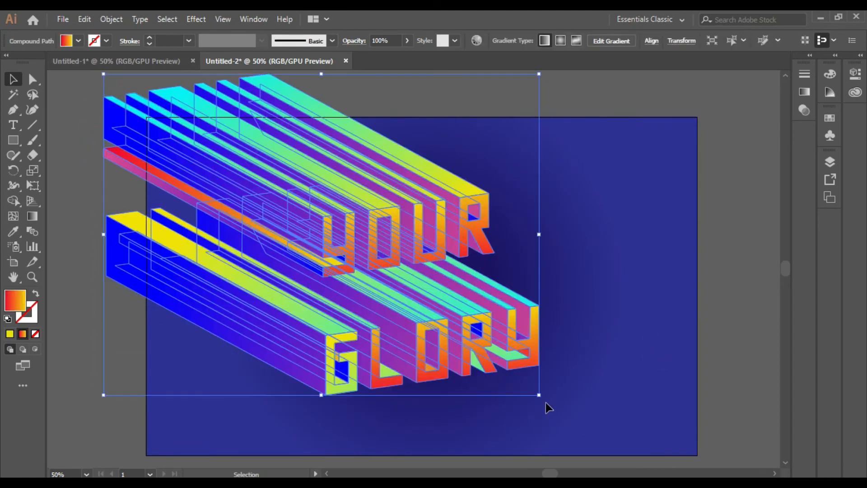
left_click_drag(540, 397, 560, 368)
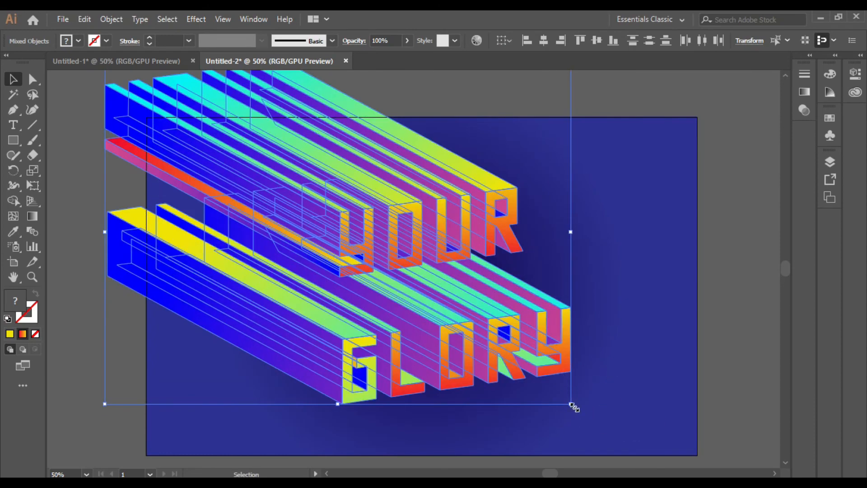
mouse_move(570, 403)
left_mouse_down()
mouse_move(581, 410)
mouse_move(564, 388)
mouse_move(557, 397)
left_mouse_up()
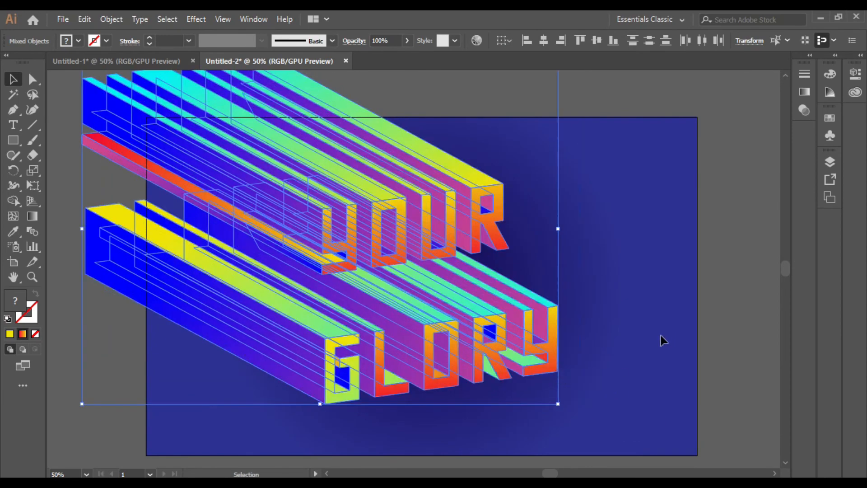
left_click(577, 341)
Pull one extrusion side's corner anchors up and left with the Direct Selection tool.
left_click(197, 221)
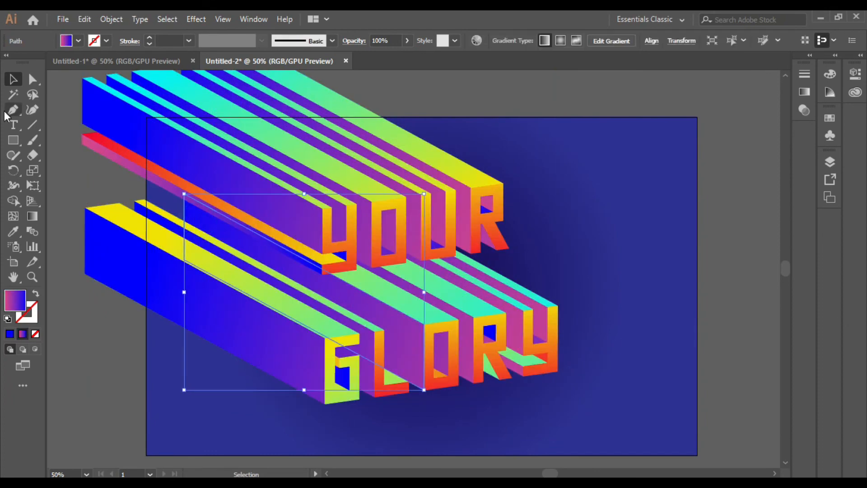
left_click(35, 81)
left_click_drag(183, 193, 151, 184)
left_click_drag(184, 260, 147, 240)
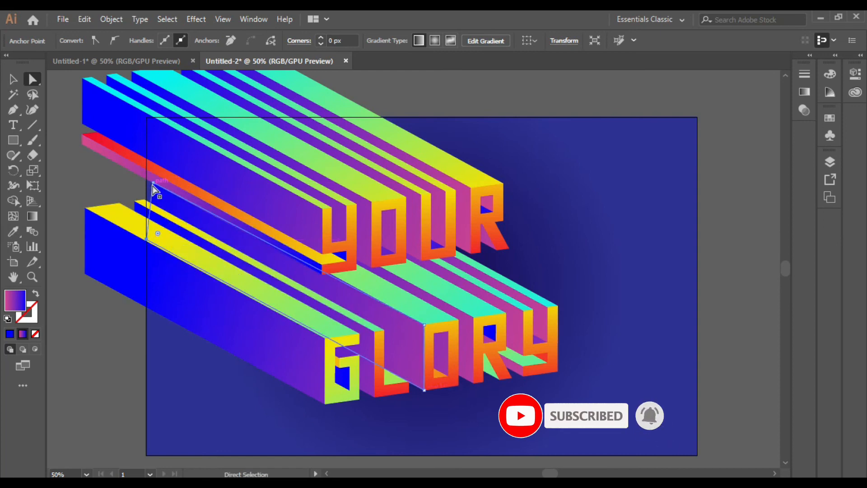
left_click_drag(152, 185, 145, 184)
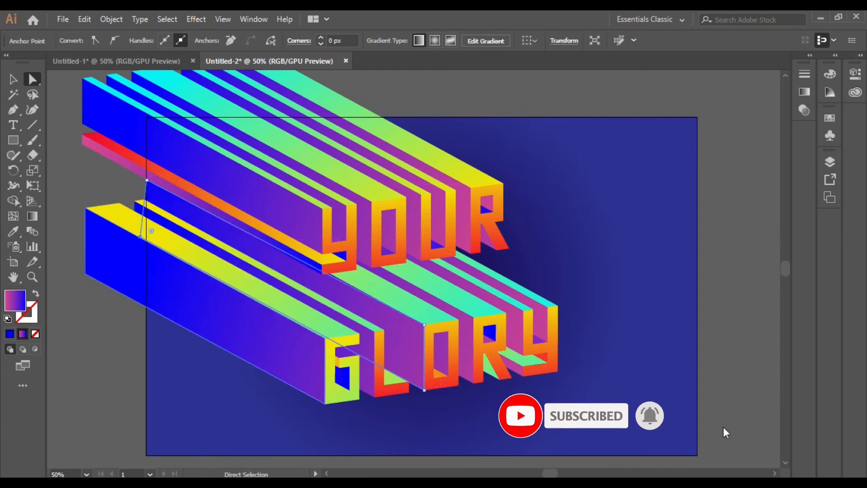
left_click(711, 277)
left_click(13, 140)
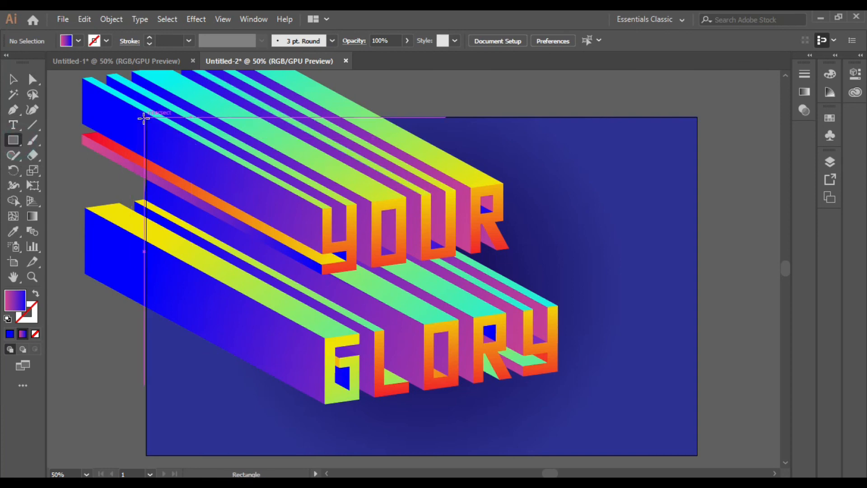
Draw an artboard-sized rectangle, select all artwork and make a clipping mask from it.
left_click_drag(150, 118, 702, 459)
left_click(13, 79)
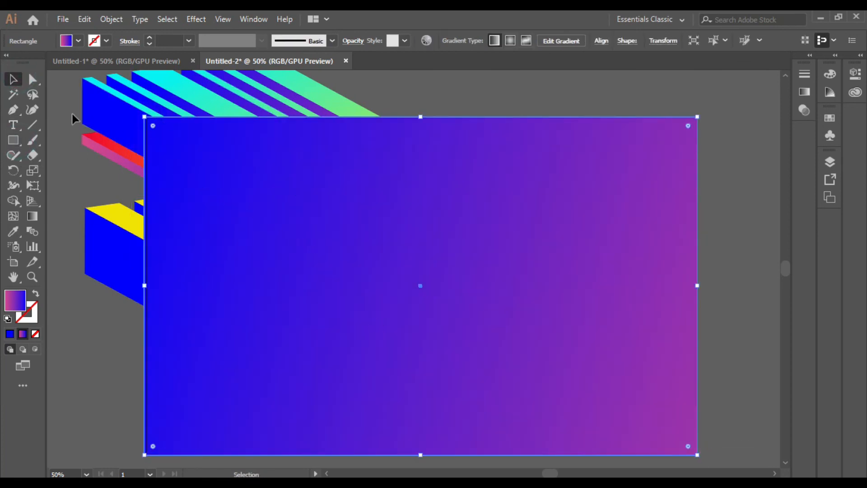
key("ctrl+a")
right_click(527, 367)
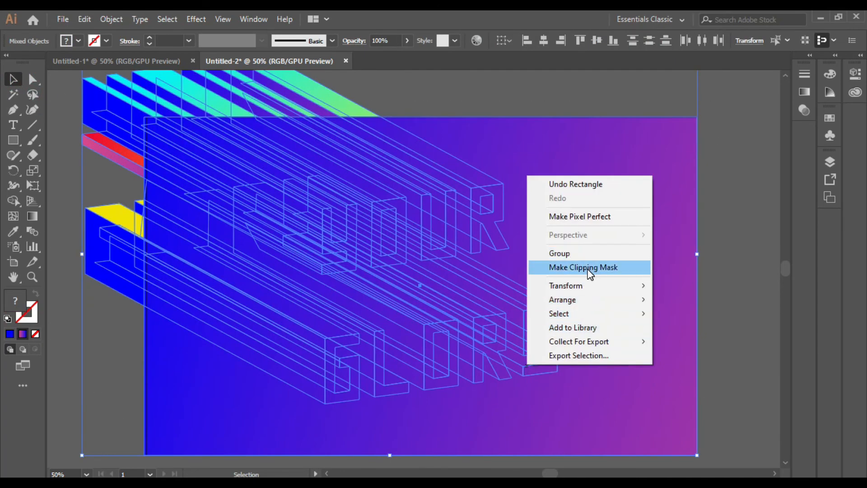
left_click(589, 271)
left_click(564, 106)
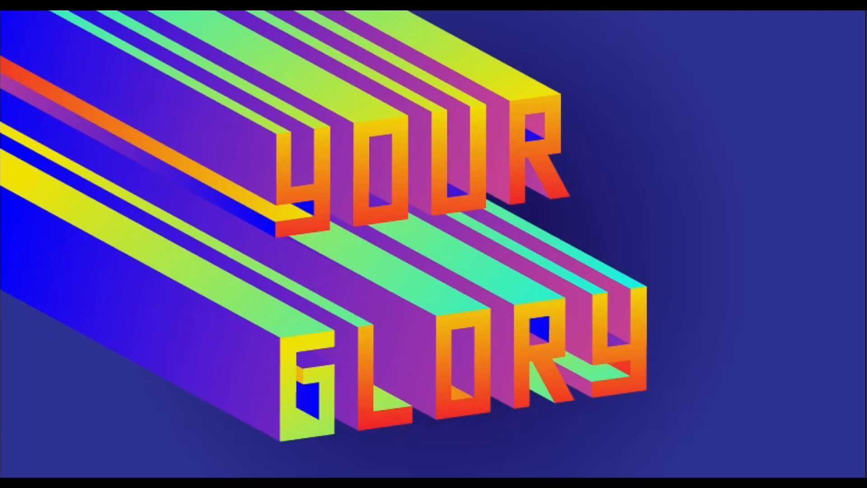
scroll(801, 473, "up", 2)
scroll(802, 473, "down", 3)
scroll(802, 473, "up", 2)
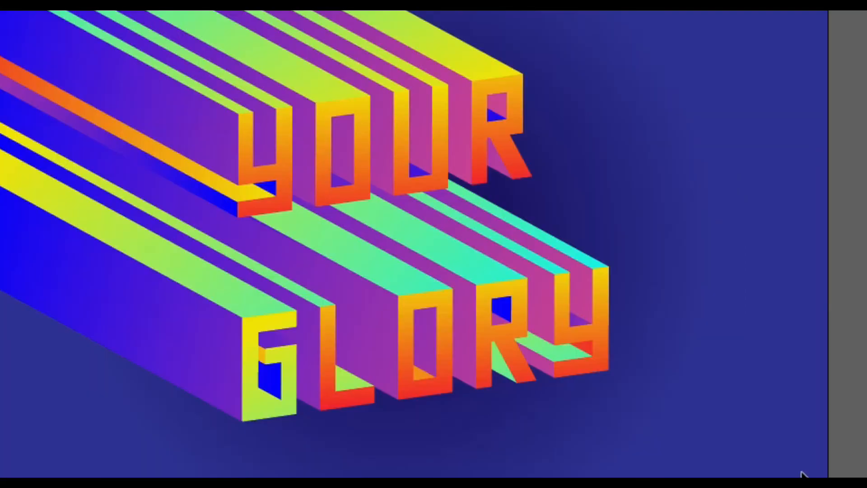